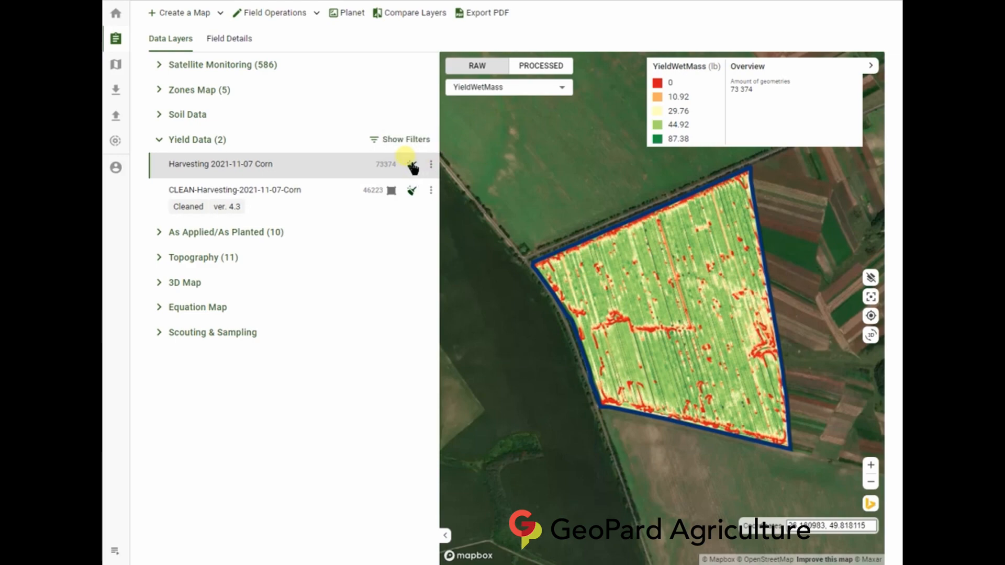
# Open the Clean Only settings for the Harvesting 2021-11-07 Corn dataset and expand the advanced configuration to examine its attribute options.
pyautogui.click(412, 166)
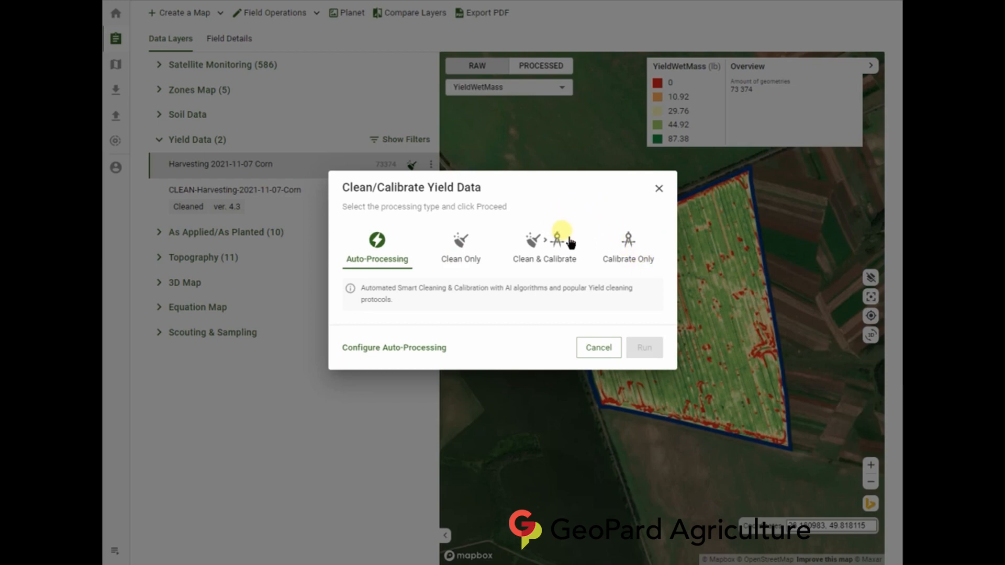
pyautogui.click(473, 255)
pyautogui.click(647, 341)
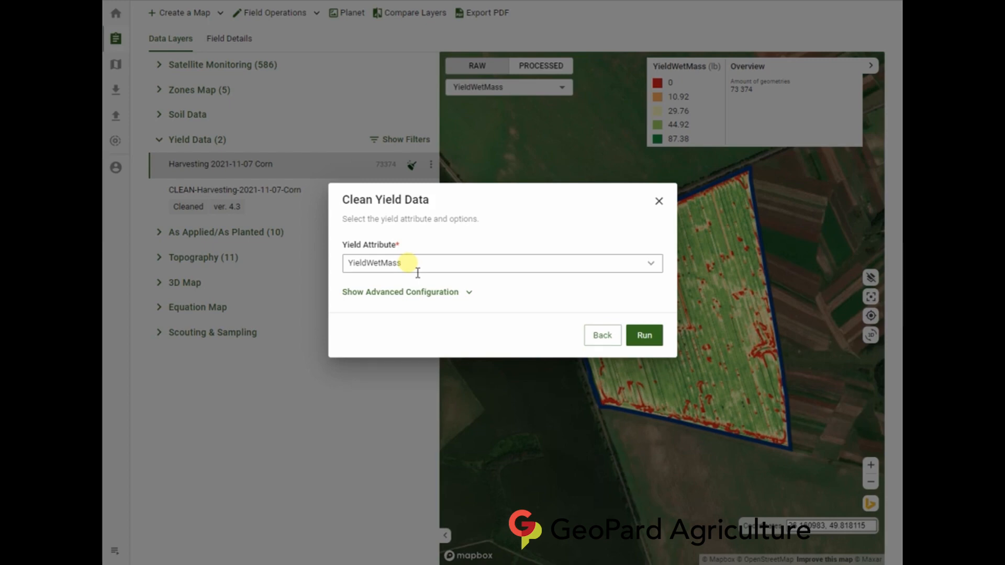
pyautogui.click(470, 292)
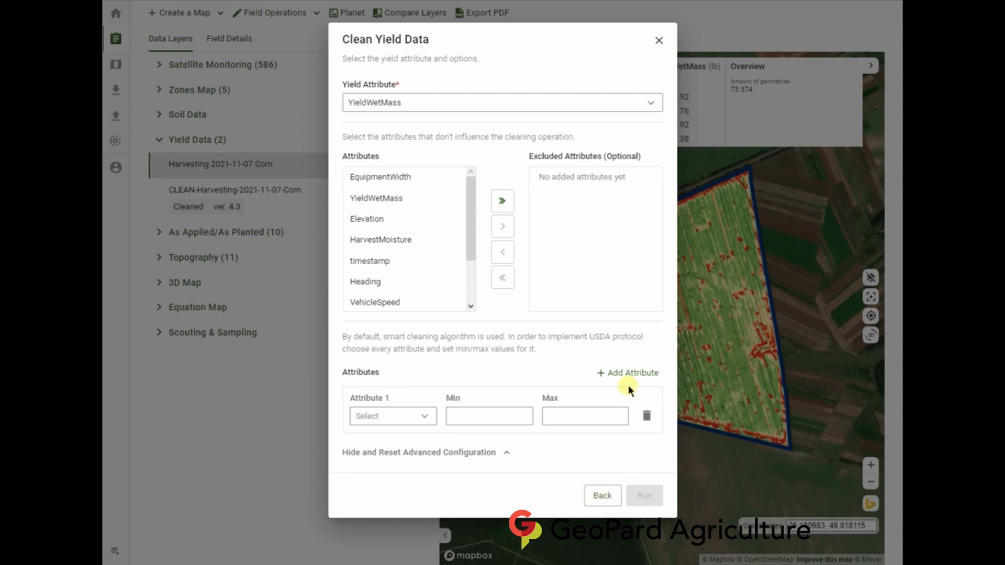
# Switch to Calibrate Only, review the Pathwise, Average/Total and Conditional calibration types, and close the dialog without running it.
pyautogui.click(603, 495)
pyautogui.click(630, 259)
pyautogui.click(652, 343)
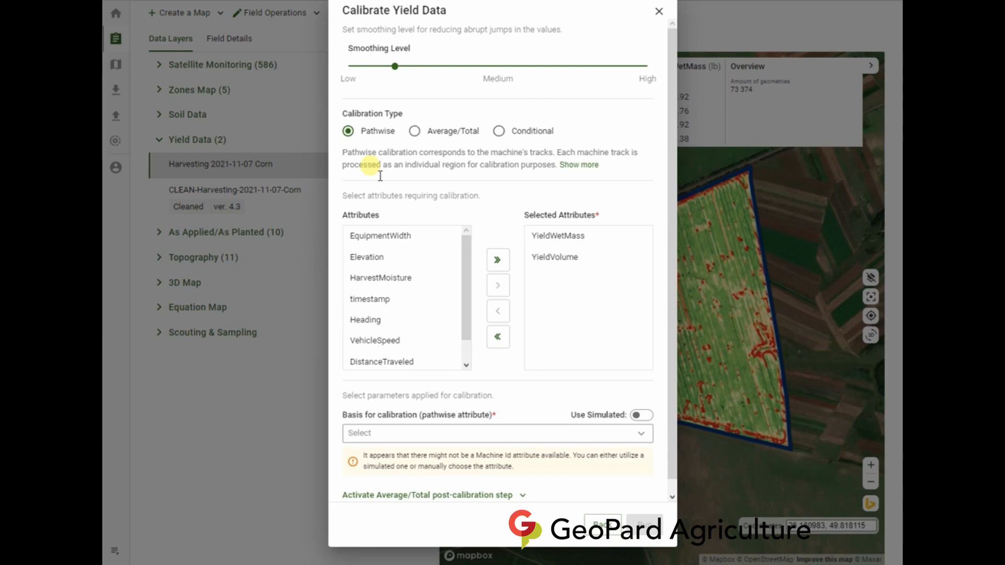
pyautogui.click(438, 132)
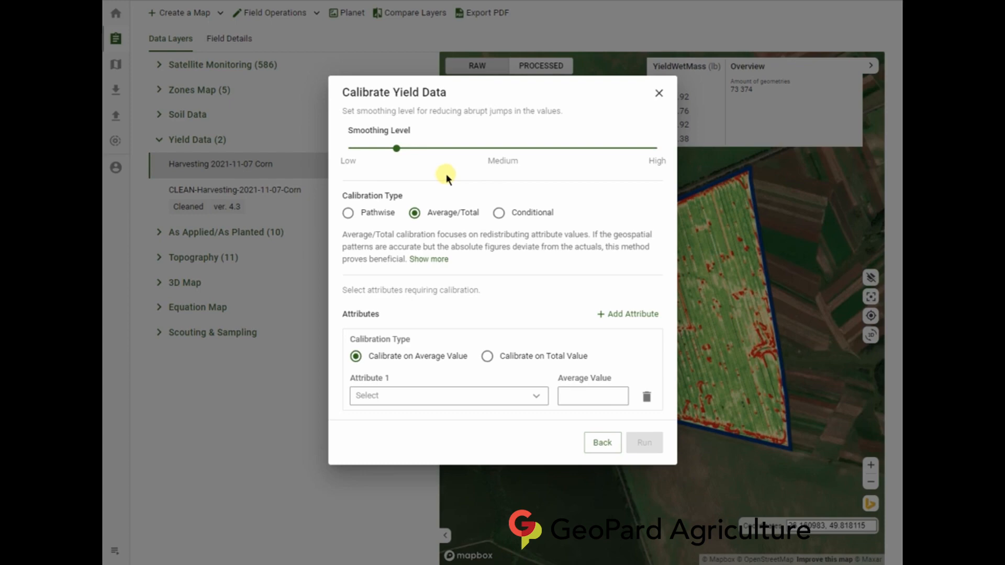
pyautogui.click(528, 215)
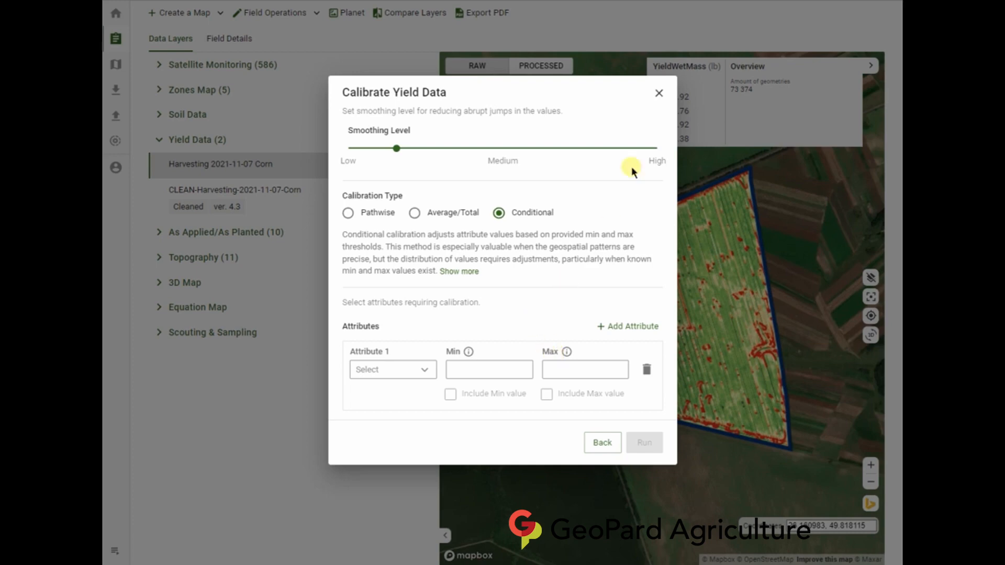
pyautogui.click(659, 93)
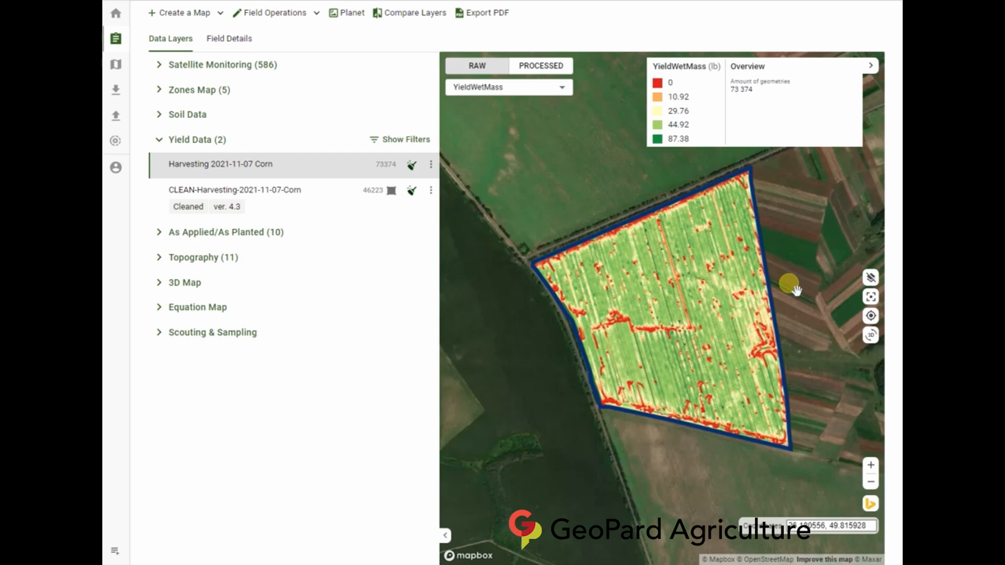
# Review the raw corn harvest's available map attributes, and check its Clean Only settings for YieldWetMass without running the cleaning.
pyautogui.click(529, 90)
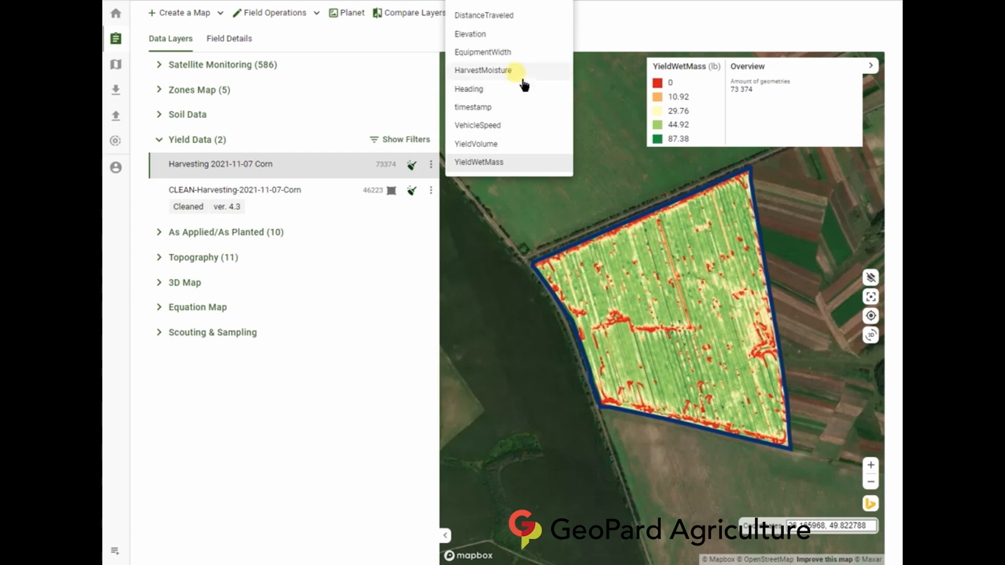
pyautogui.click(528, 242)
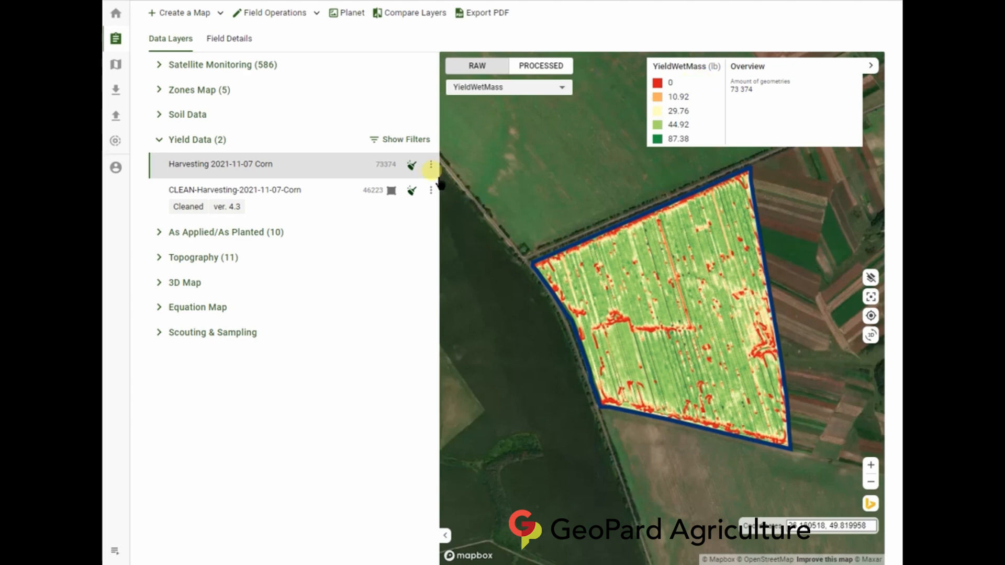
pyautogui.click(412, 165)
pyautogui.click(459, 246)
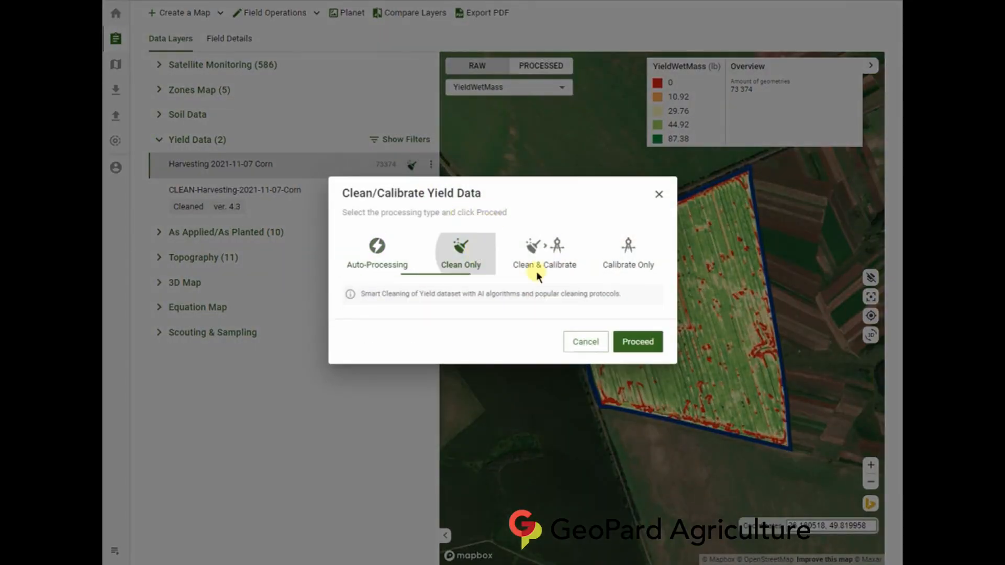
pyautogui.click(644, 345)
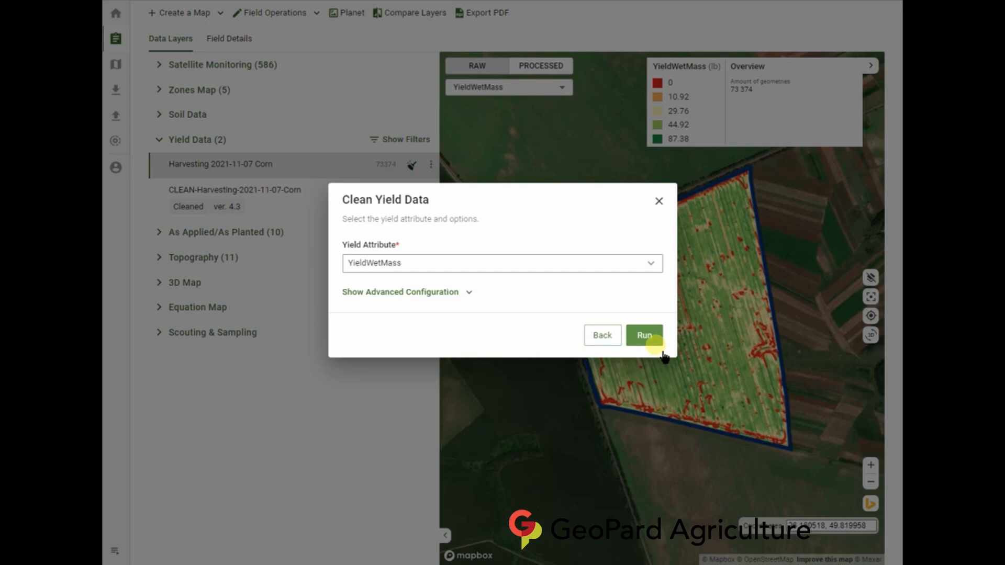
pyautogui.click(659, 201)
# Display the YieldWetMass map of the CLEAN-Harvesting-2021-11-07-Corn dataset.
pyautogui.click(344, 210)
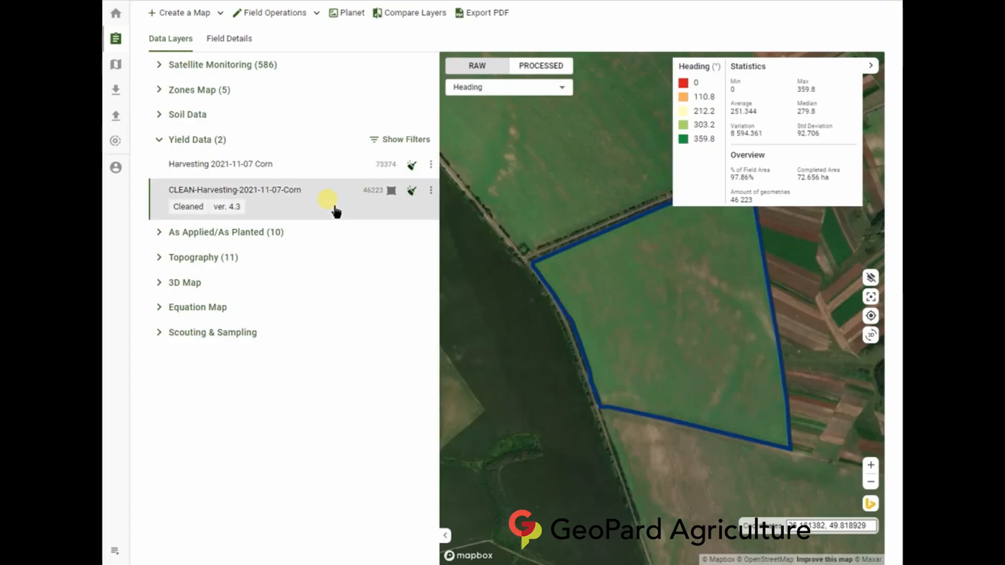
pyautogui.click(511, 102)
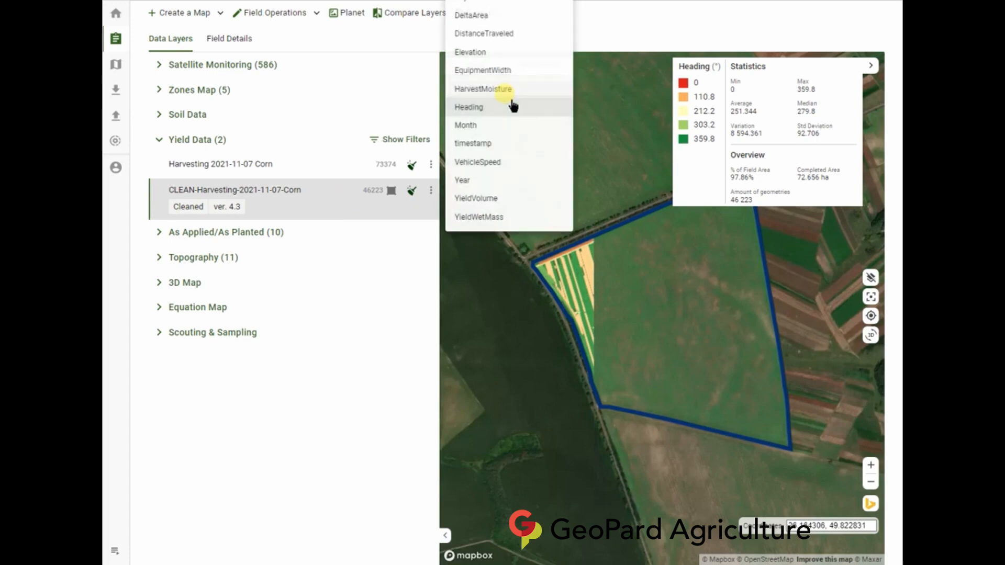
pyautogui.click(509, 217)
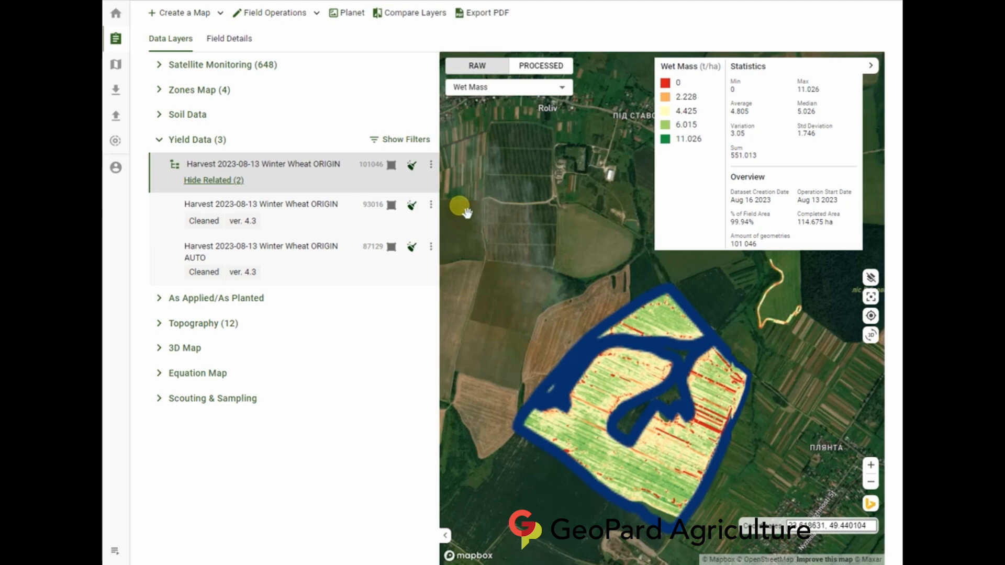
# Check the Clean Only settings of the original Harvest 2023-08-13 Winter Wheat dataset and close them without running.
pyautogui.click(412, 166)
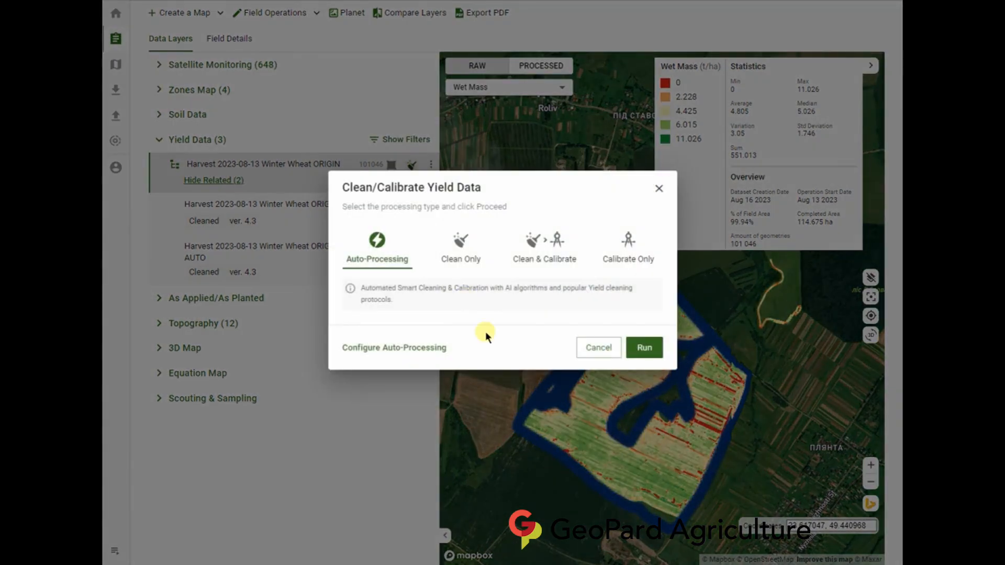
pyautogui.click(485, 263)
pyautogui.click(647, 347)
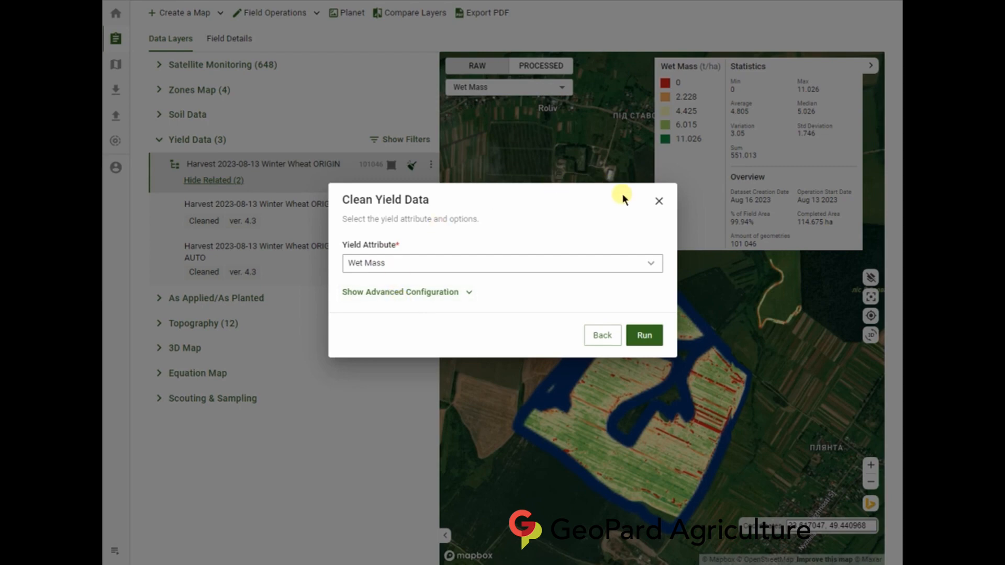
pyautogui.click(659, 202)
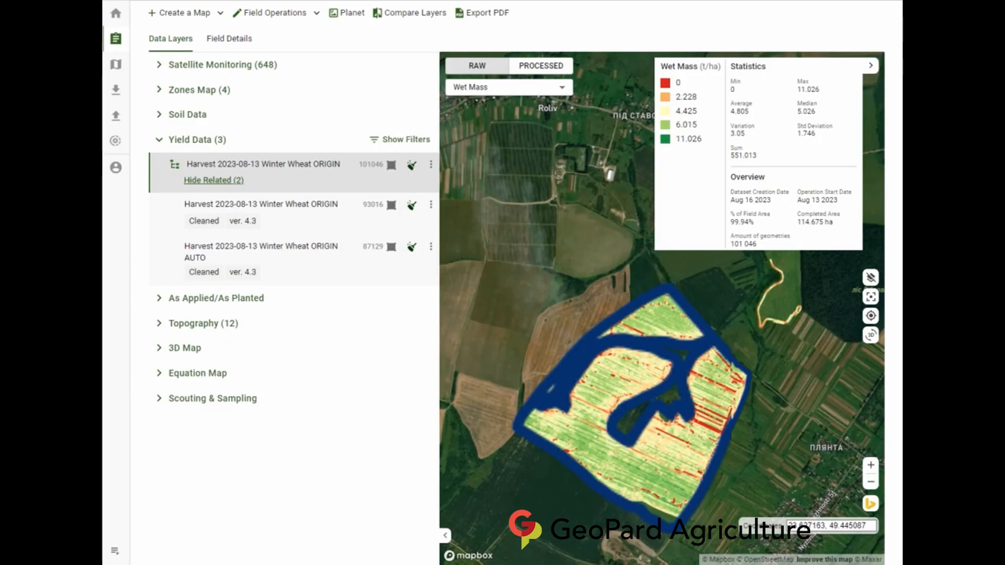
# Compare the Wet Mass maps of the Harvest 2023-08-13 Winter Wheat ORIGIN and ORIGIN AUTO datasets side by side, close up on the field.
pyautogui.click(325, 262)
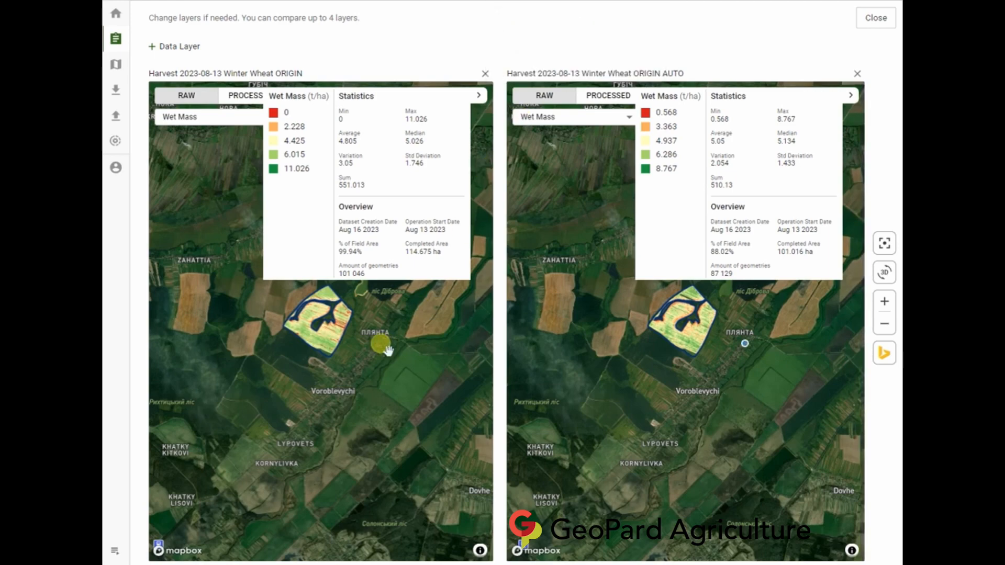
pyautogui.scroll(3, 387, 350)
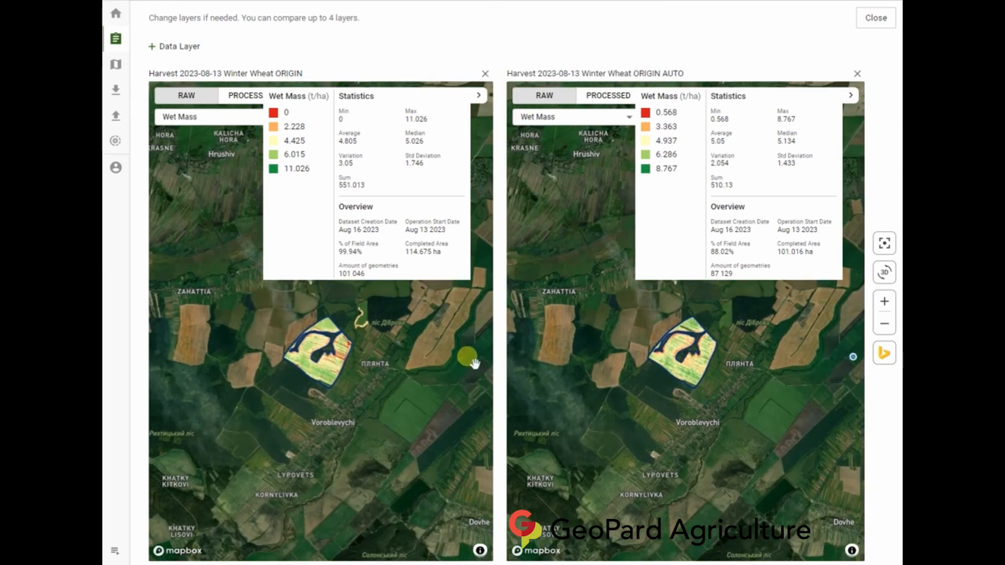
pyautogui.scroll(5, 351, 363)
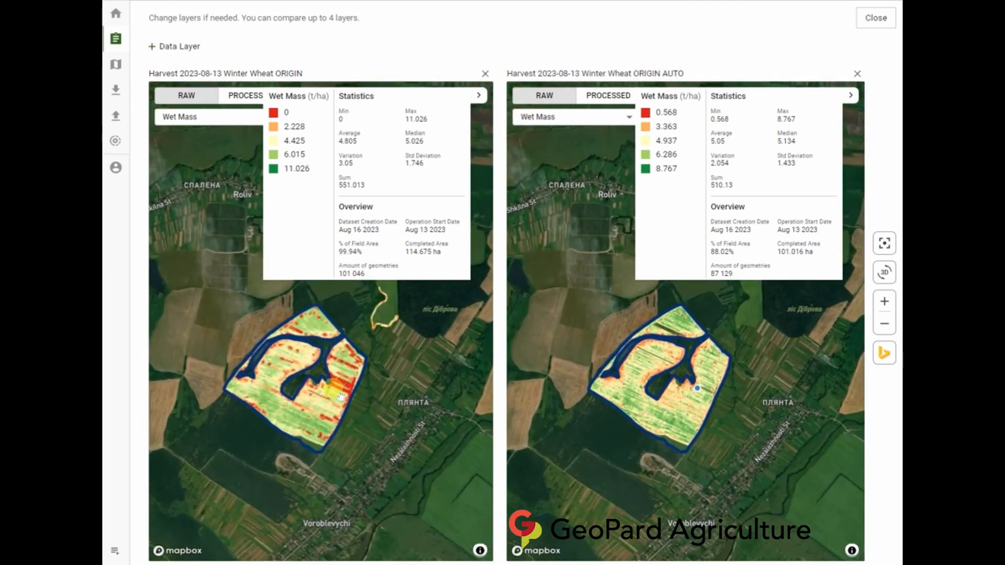
pyautogui.scroll(5, 338, 359)
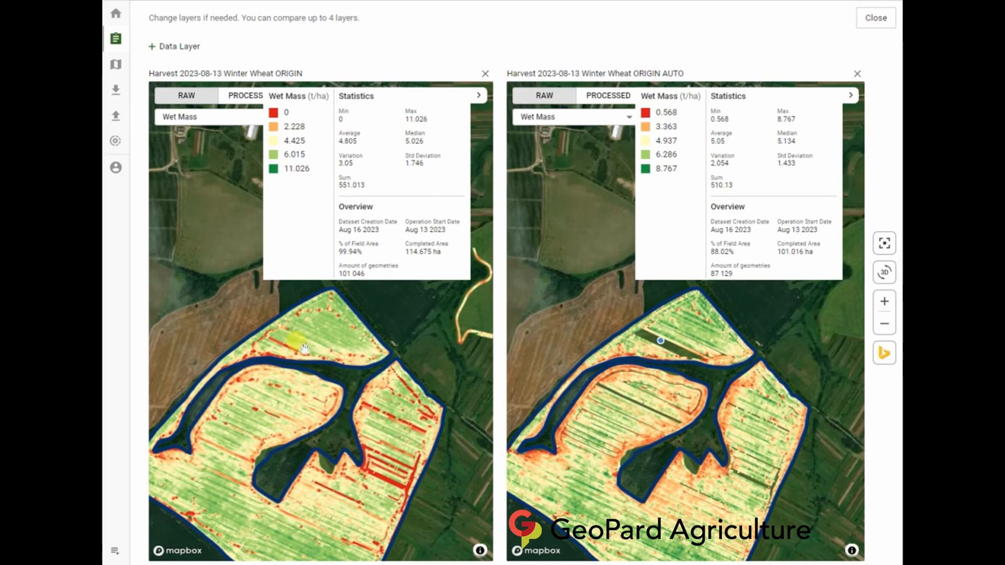
# Show the CropId, Distance Travelled From Previous Point and Dry Matter attributes in turn on the ORIGIN map.
pyautogui.click(173, 117)
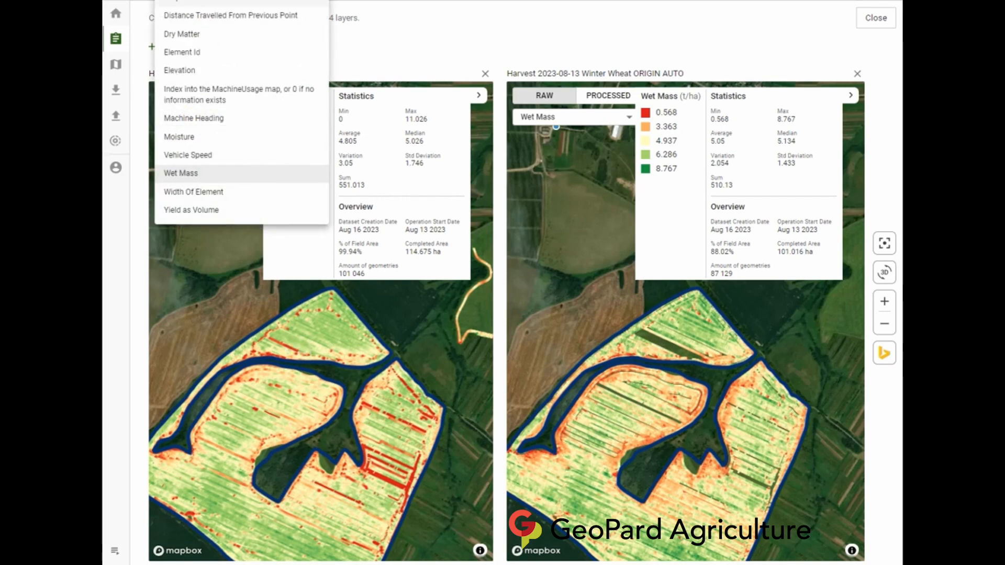
pyautogui.click(193, 1)
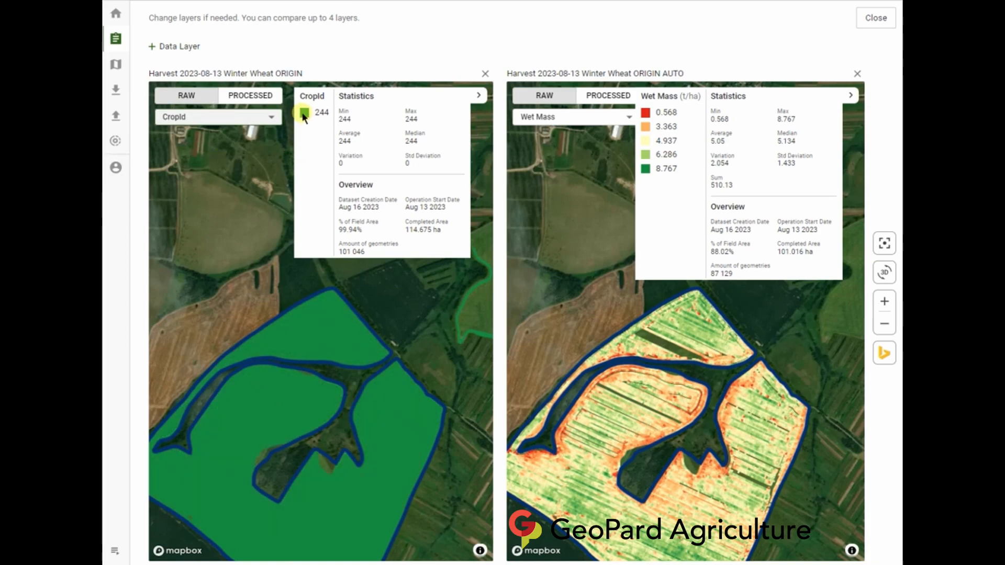
pyautogui.click(176, 118)
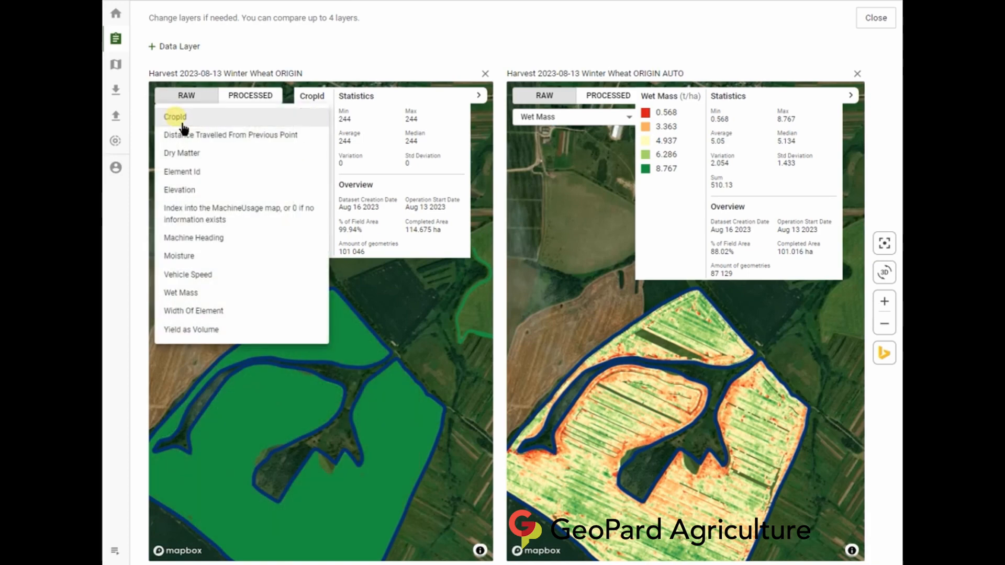
pyautogui.click(207, 135)
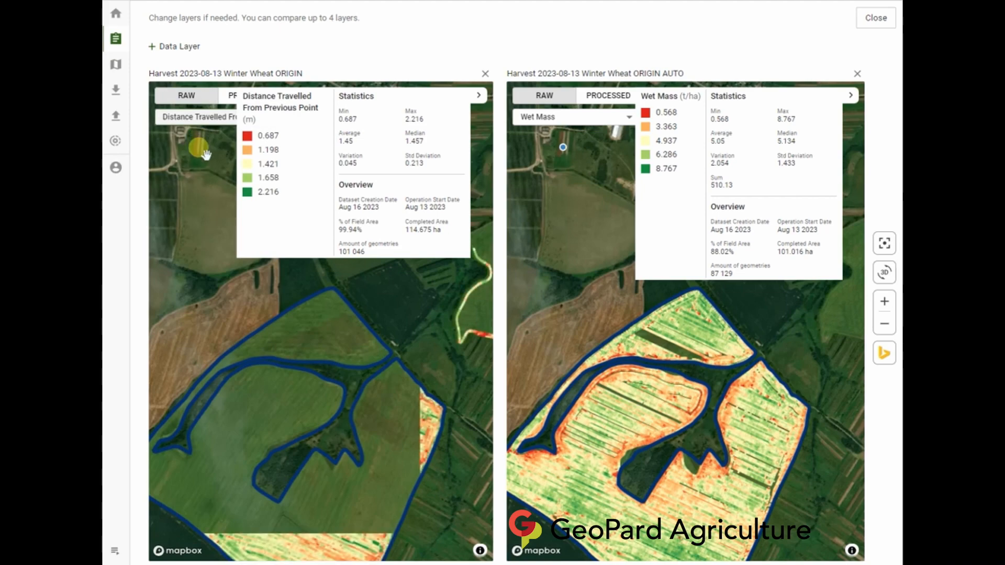
pyautogui.click(193, 121)
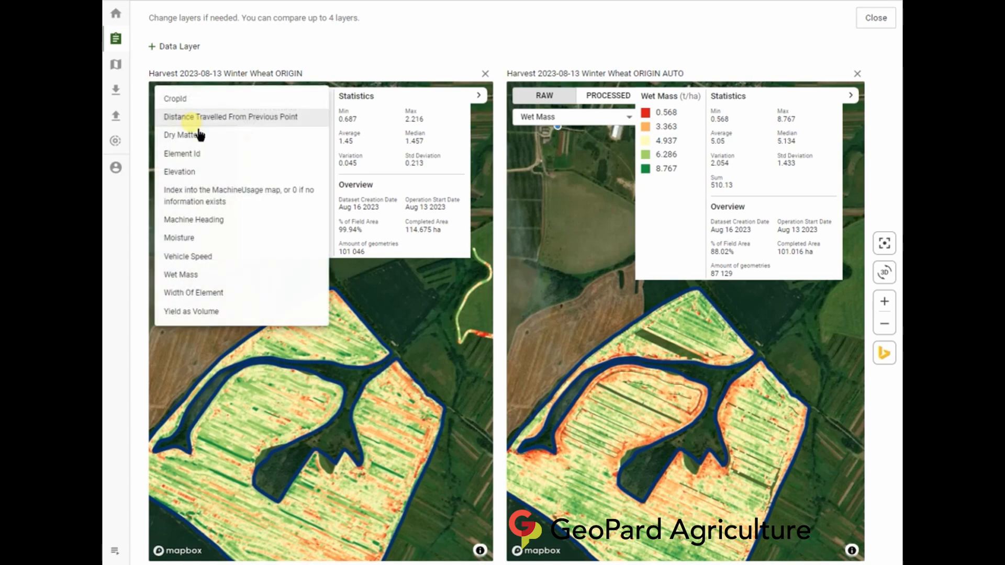
pyautogui.click(189, 136)
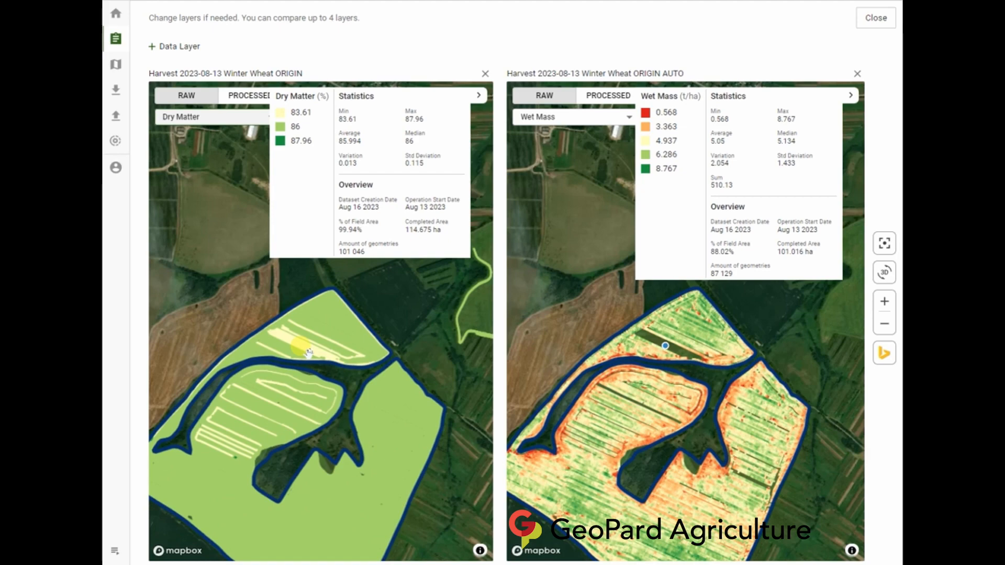
# Show the Element Id, Elevation and MachineUsage index attributes in turn on the ORIGIN map.
pyautogui.click(181, 131)
pyautogui.click(204, 136)
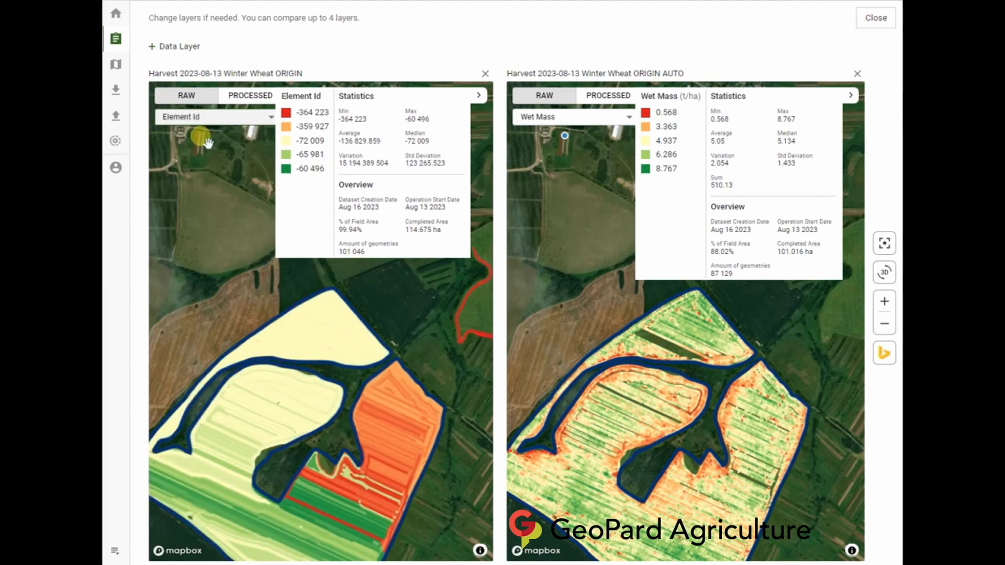
pyautogui.click(199, 118)
pyautogui.click(202, 142)
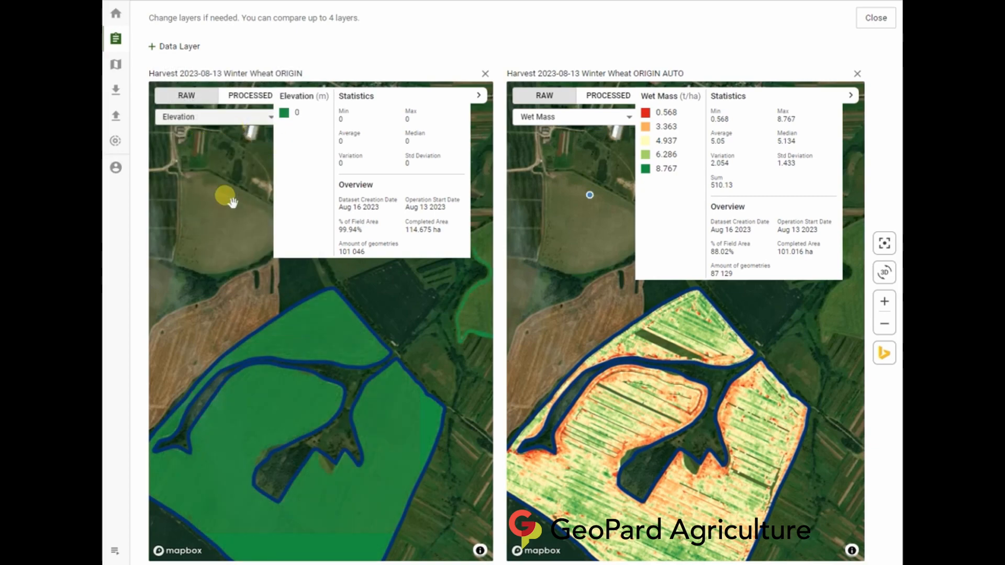
pyautogui.click(207, 118)
pyautogui.click(218, 152)
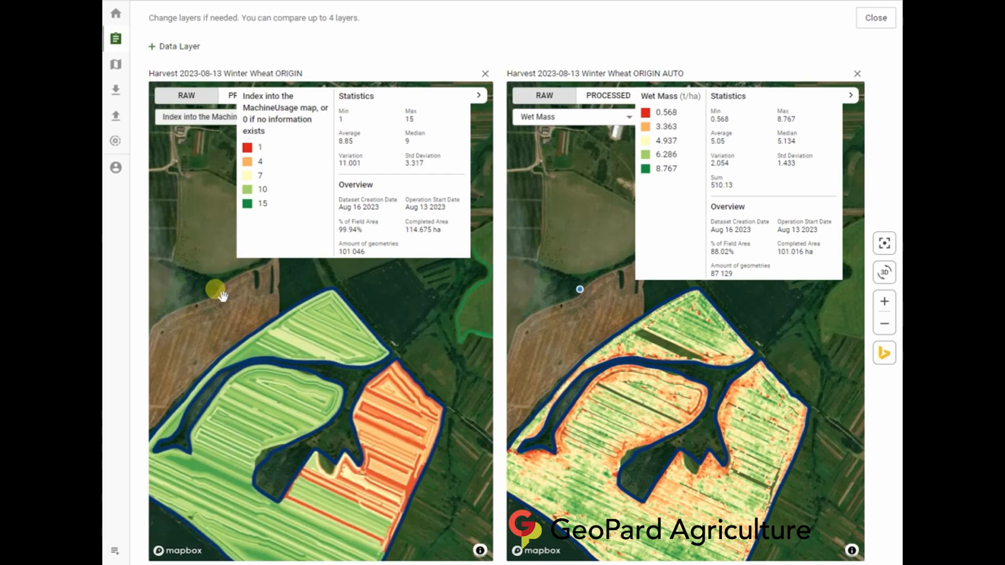
# Show the Machine Heading, Moisture and Vehicle Speed attributes in turn on the ORIGIN map.
pyautogui.click(176, 120)
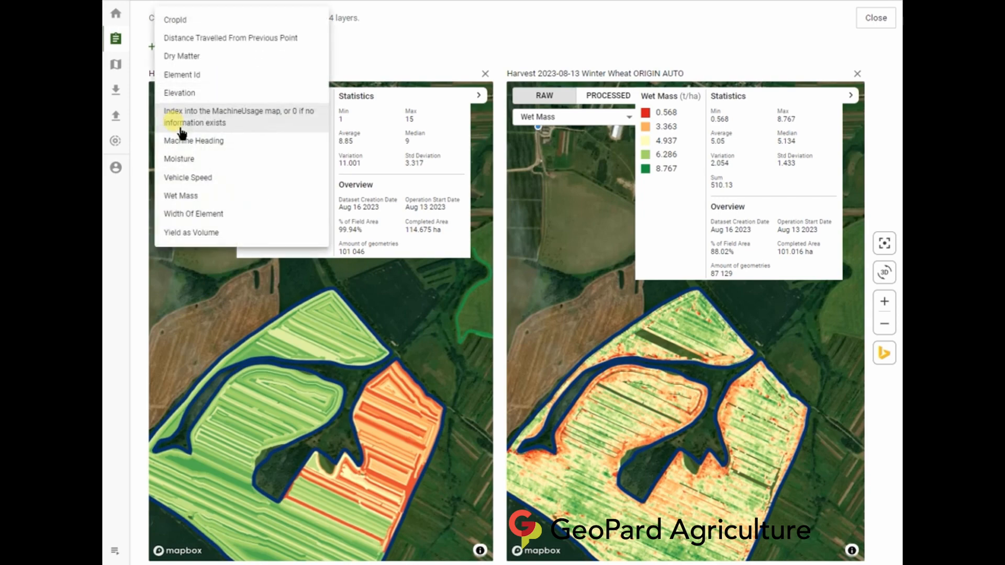
pyautogui.click(180, 139)
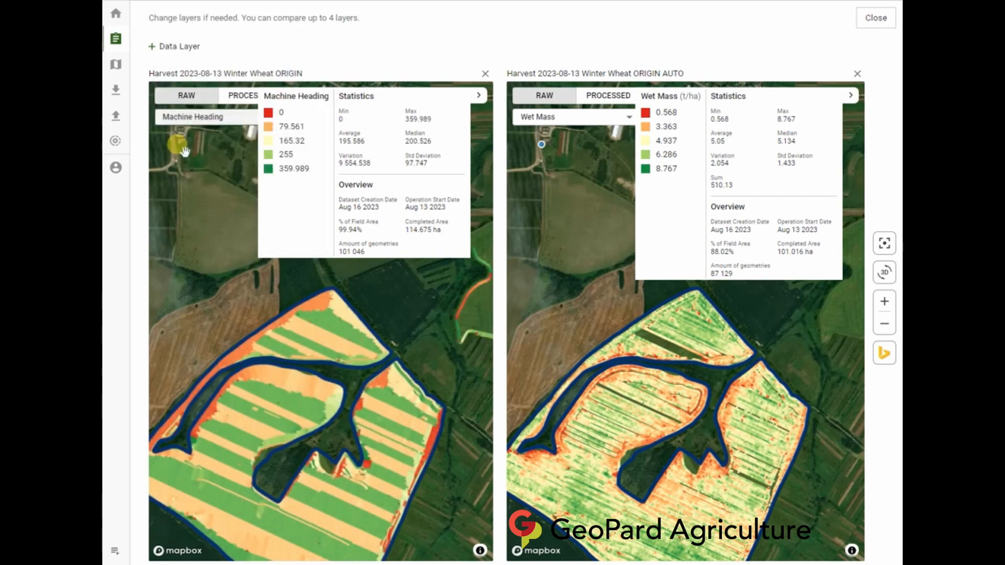
pyautogui.click(178, 117)
pyautogui.click(180, 137)
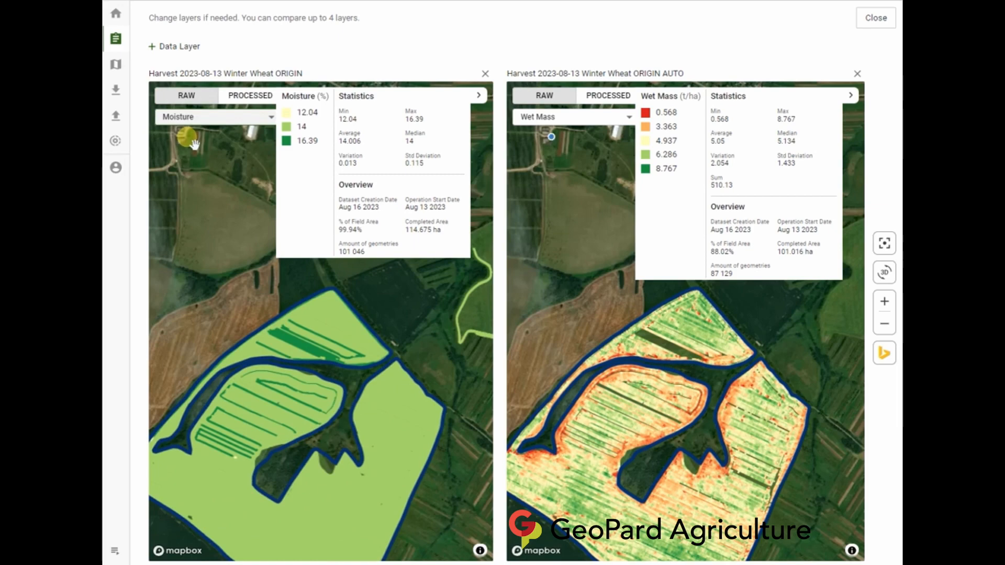
pyautogui.click(186, 117)
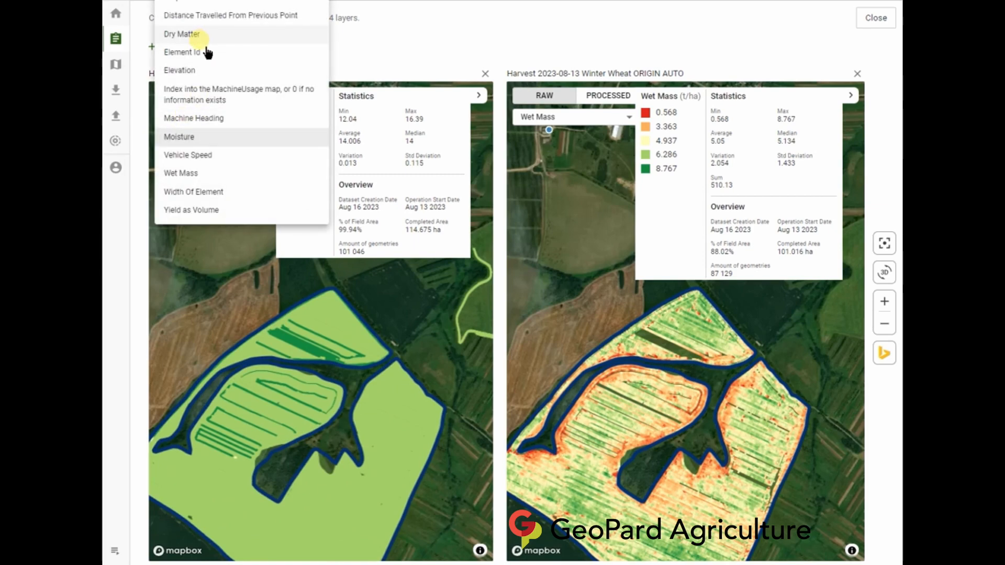
pyautogui.click(207, 156)
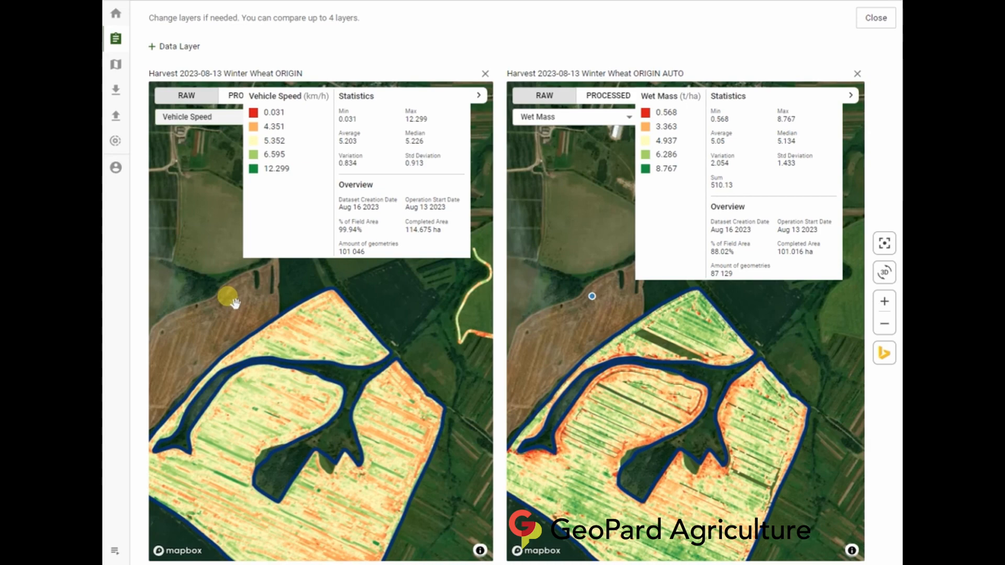
# Show the Wet Mass, Width Of Element and Yield as Volume attributes in turn on the ORIGIN map.
pyautogui.click(193, 120)
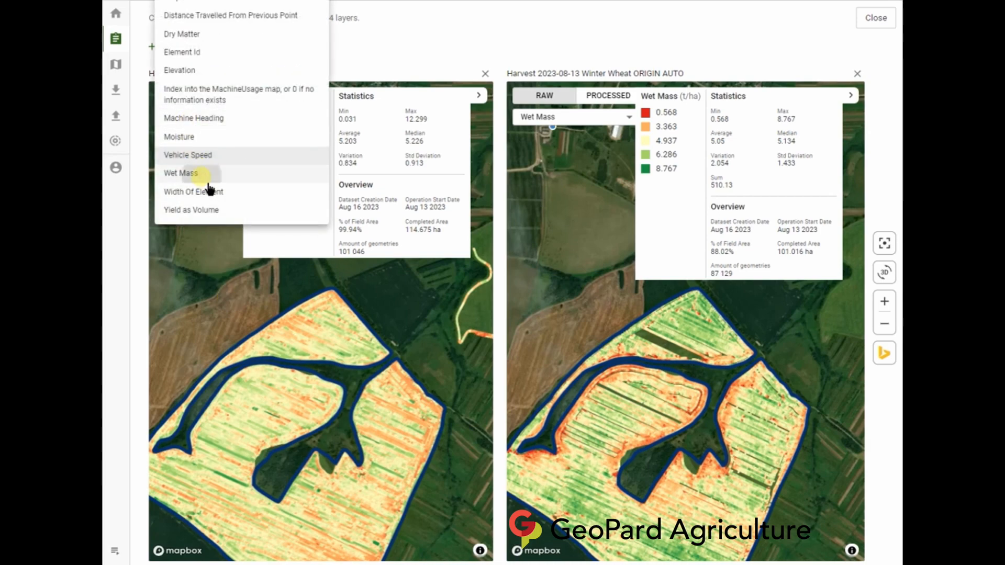
pyautogui.click(204, 175)
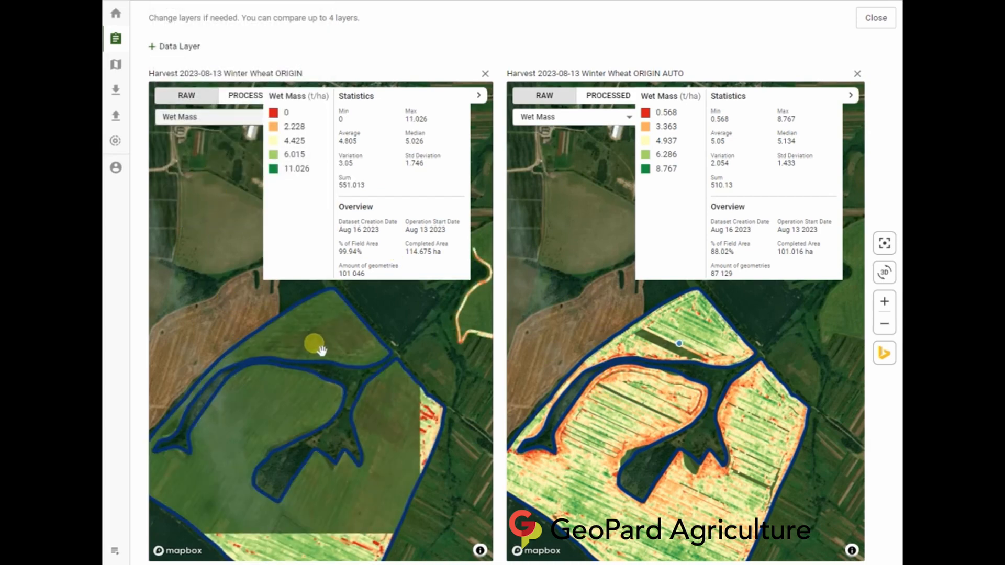
pyautogui.click(203, 122)
pyautogui.click(205, 191)
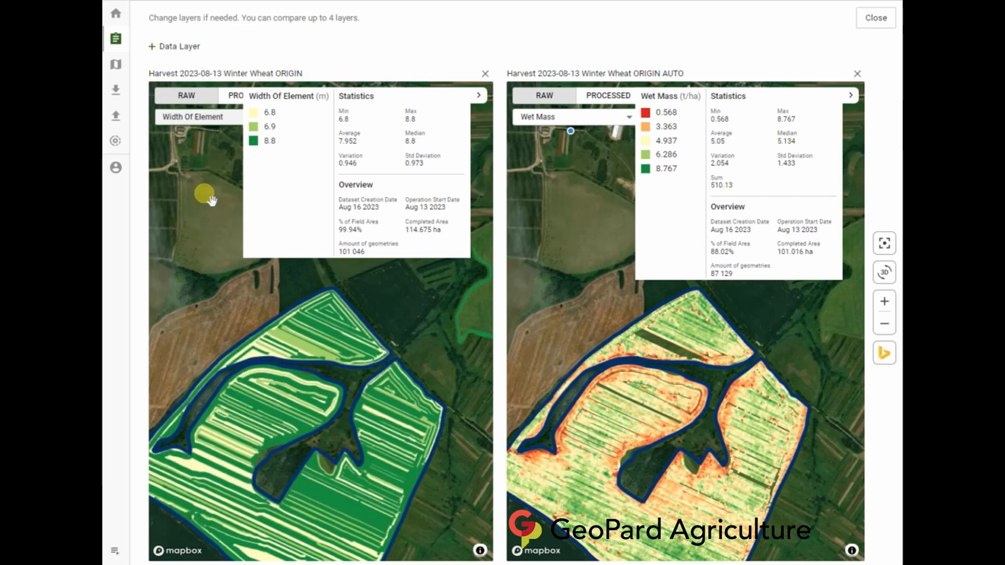
pyautogui.click(199, 117)
pyautogui.click(203, 208)
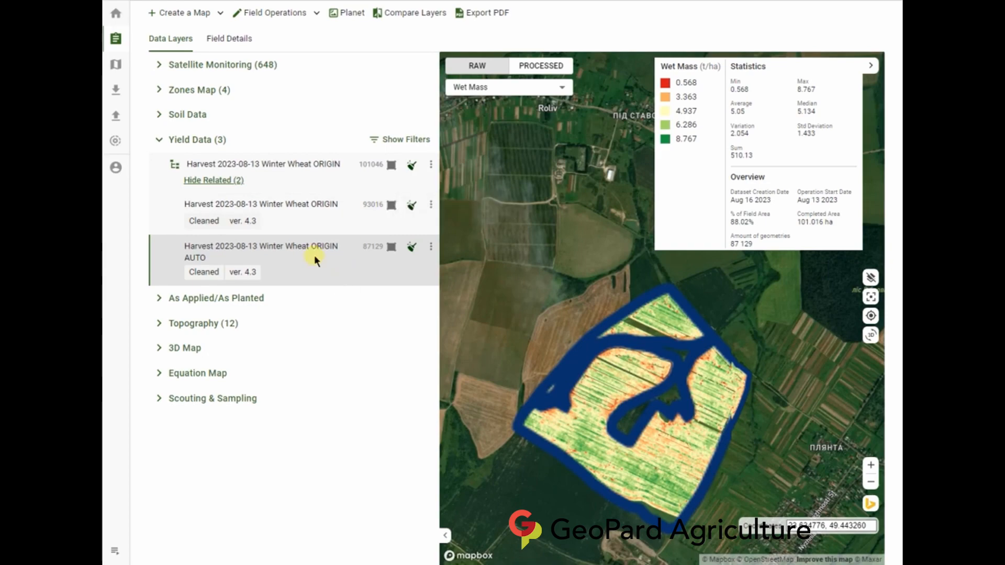
# Open the advanced Clean Only configuration for the original Harvest 2023-08-13 Winter Wheat ORIGIN dataset, using Wet Mass as yield attribute.
pyautogui.click(296, 183)
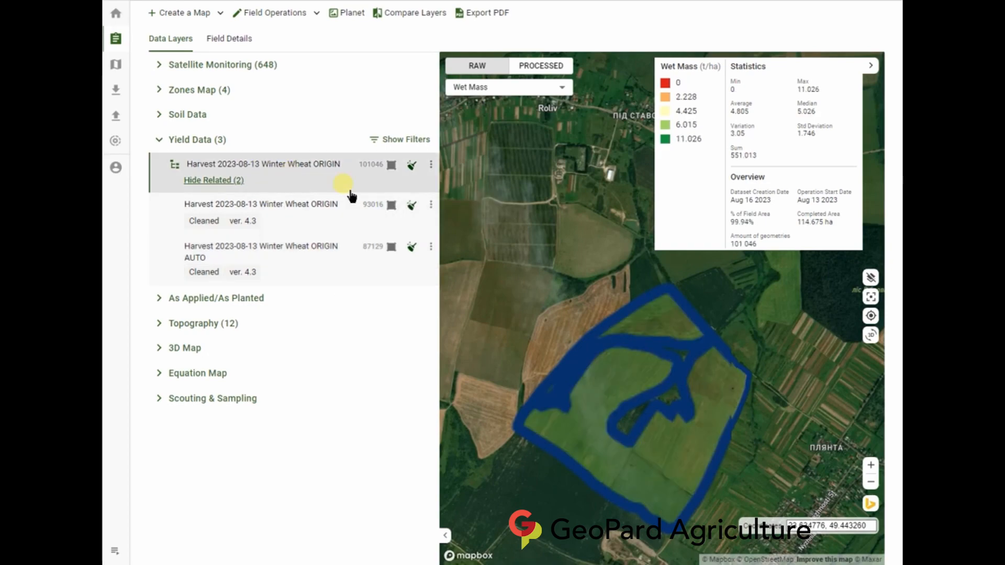
pyautogui.click(412, 165)
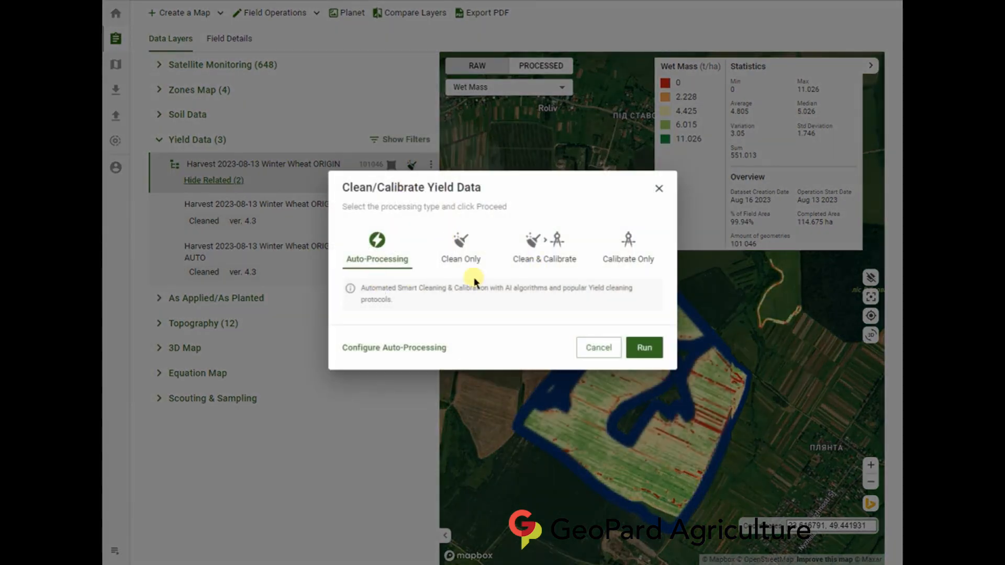
pyautogui.click(461, 253)
pyautogui.click(644, 350)
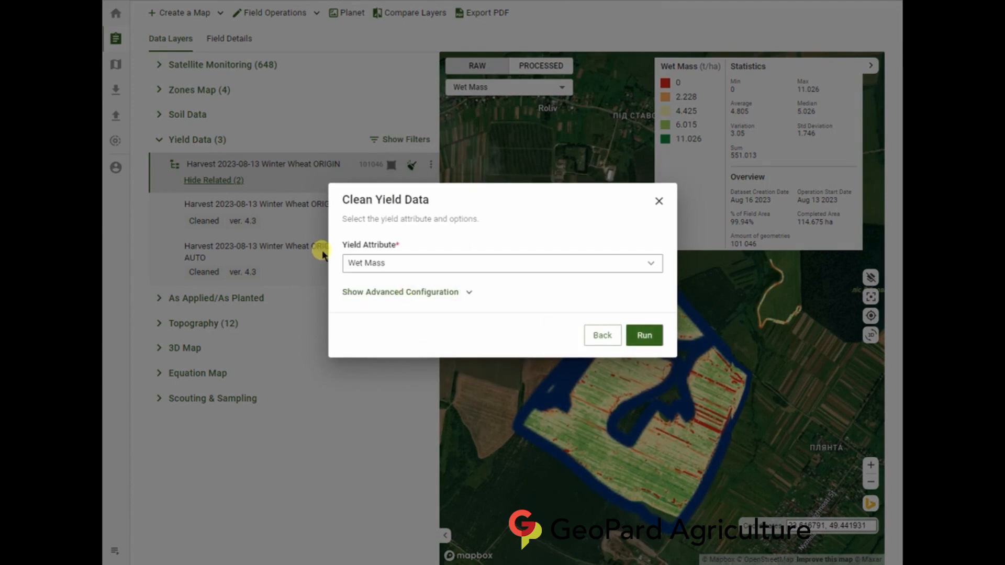
pyautogui.click(399, 293)
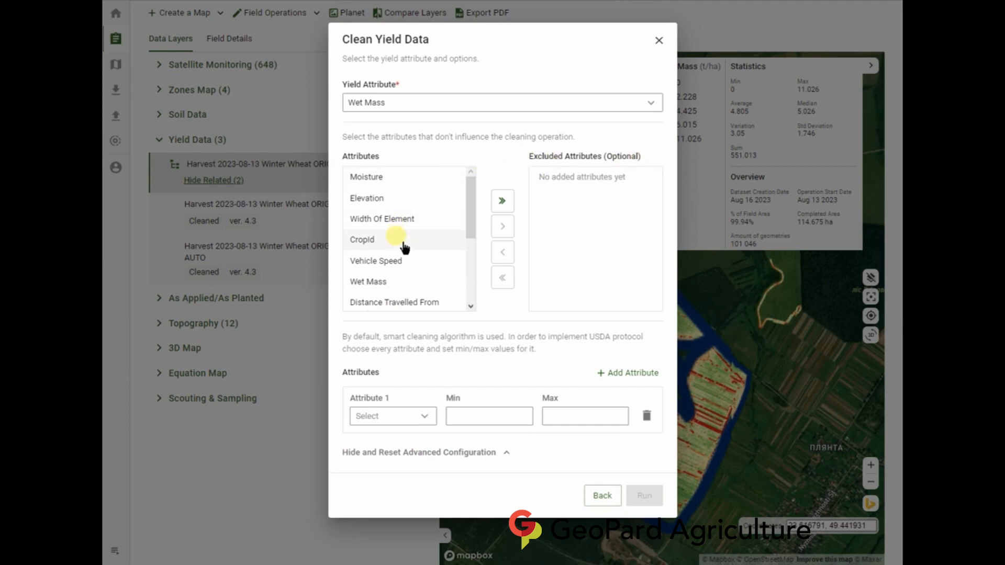
# Exclude the Moisture and Dry Matter attributes from influencing the cleaning operation.
pyautogui.scroll(-5, 406, 252)
pyautogui.scroll(5, 409, 256)
pyautogui.click(409, 181)
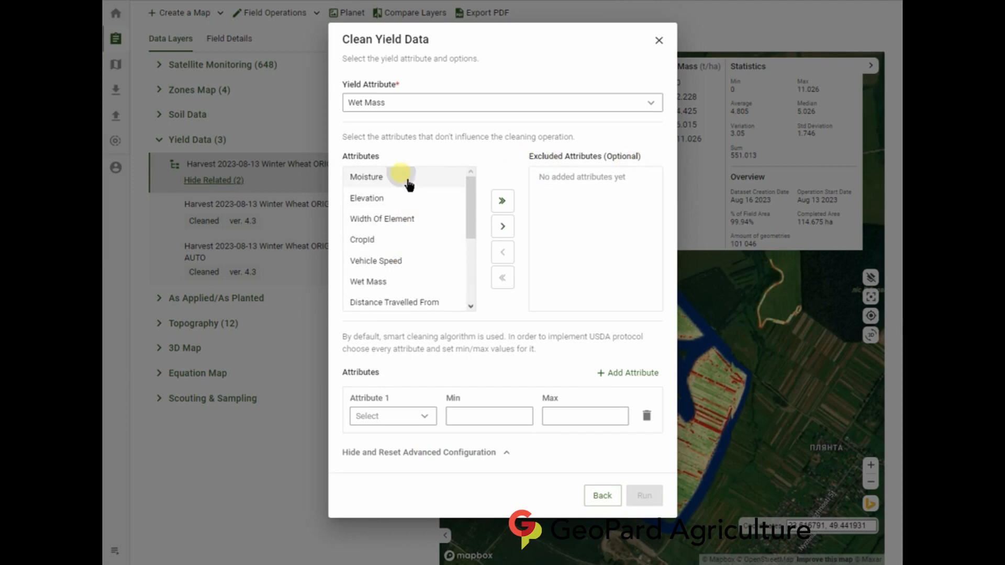
pyautogui.click(502, 226)
pyautogui.moveTo(471, 214); pyautogui.dragTo(470, 269)
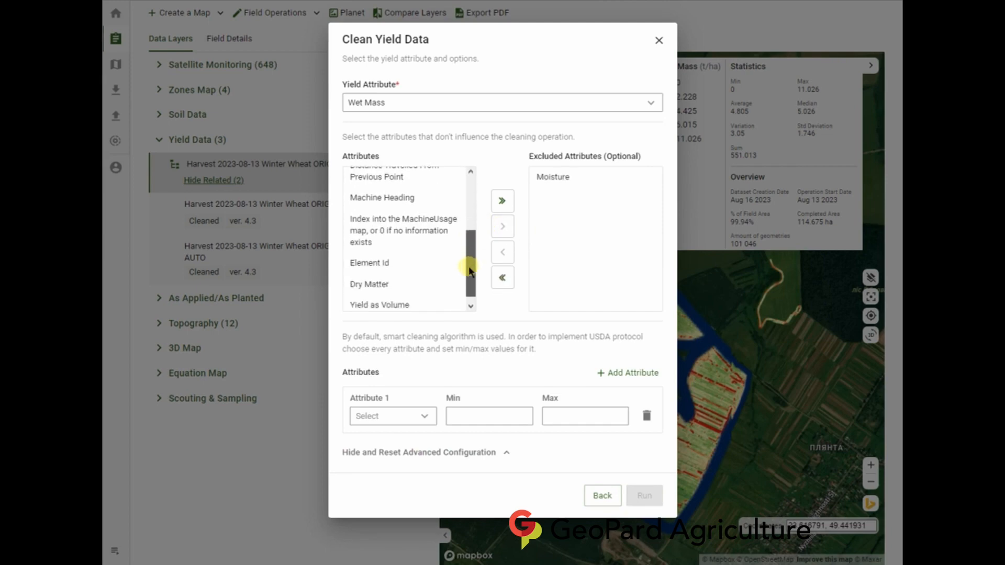
pyautogui.click(386, 284)
pyautogui.click(502, 227)
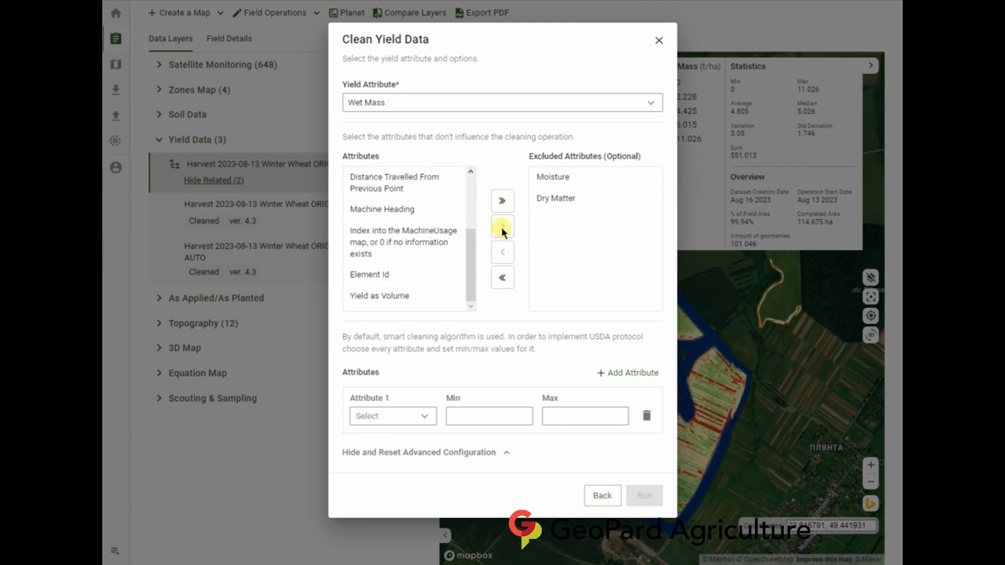
# Discard the cleaning setup and select the cleaned version of the Harvest 2023-08-13 Winter Wheat ORIGIN dataset.
pyautogui.click(485, 453)
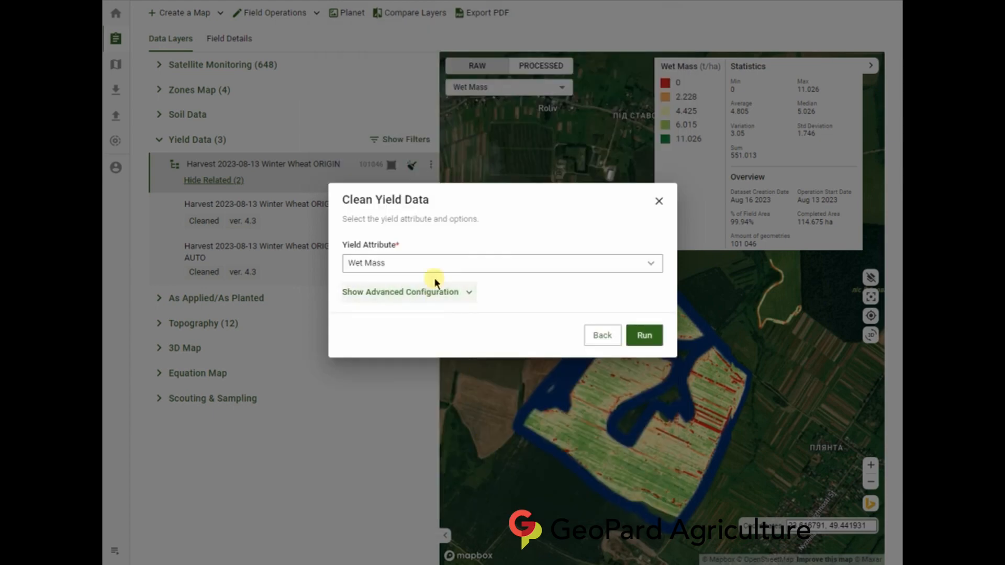
pyautogui.click(660, 203)
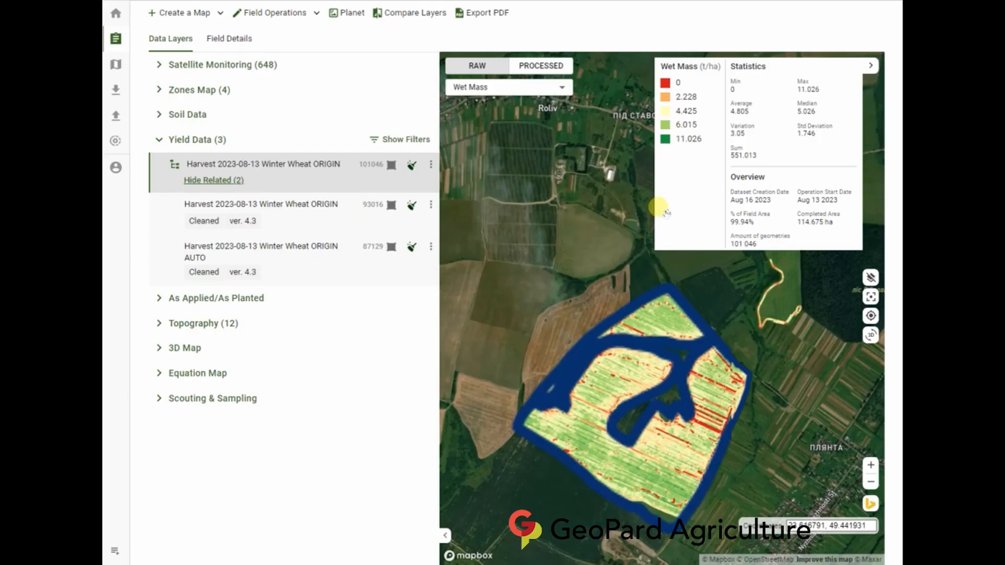
pyautogui.click(328, 227)
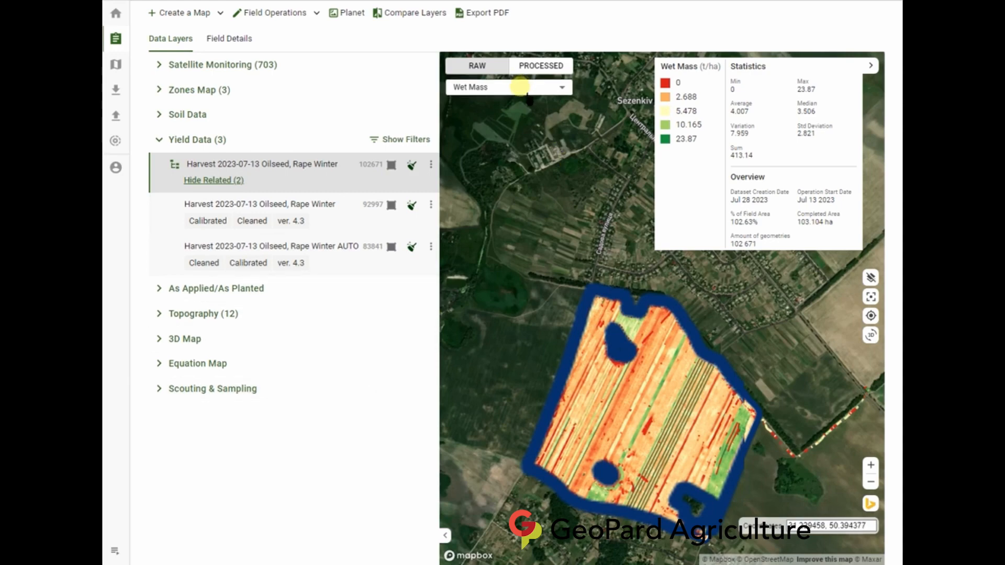
# Show the MachineUsage index on the original Harvest 2023-07-13 Oilseed, Rape Winter map, and examine its Wet Mass values close up.
pyautogui.click(557, 87)
pyautogui.click(477, 100)
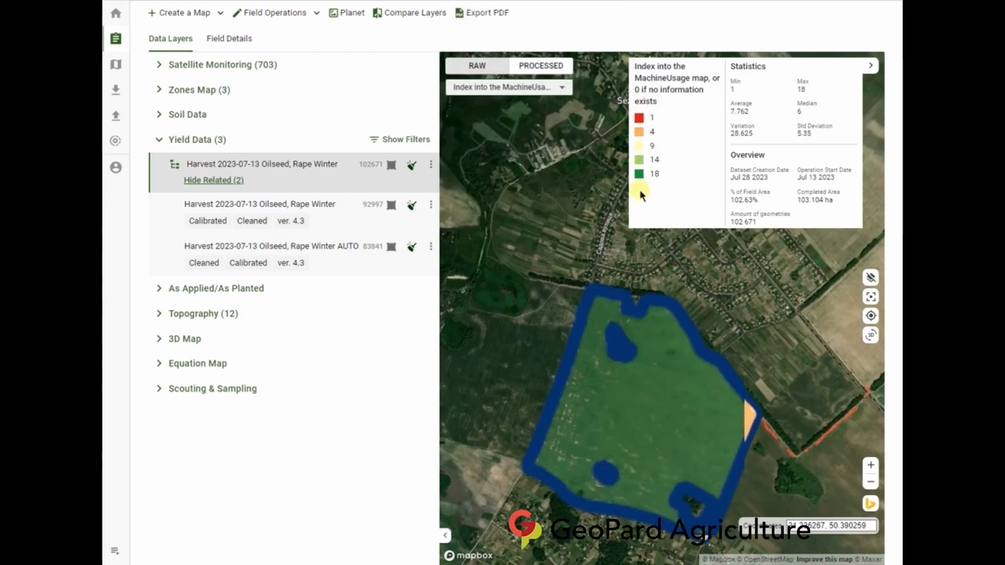
pyautogui.click(498, 86)
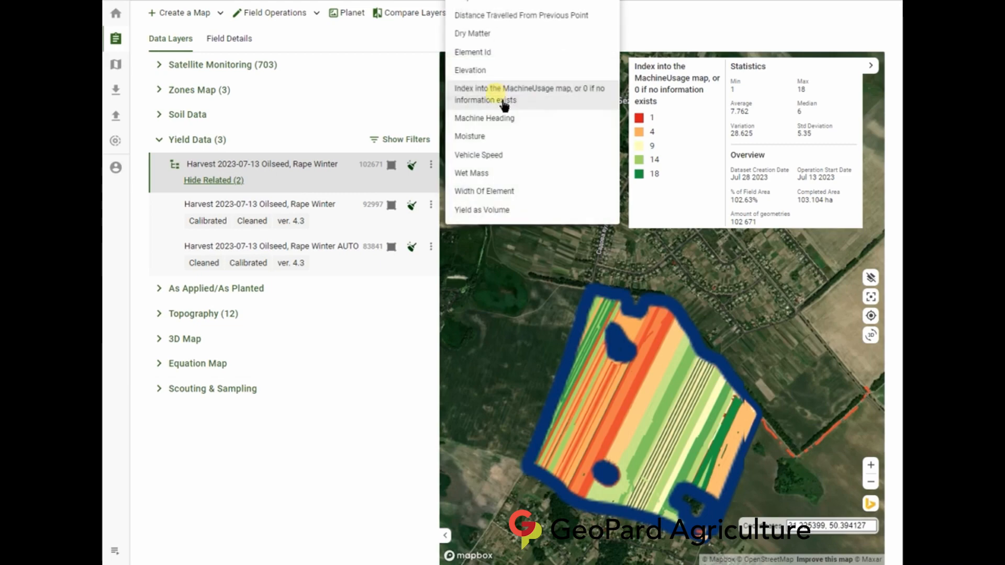
pyautogui.click(480, 173)
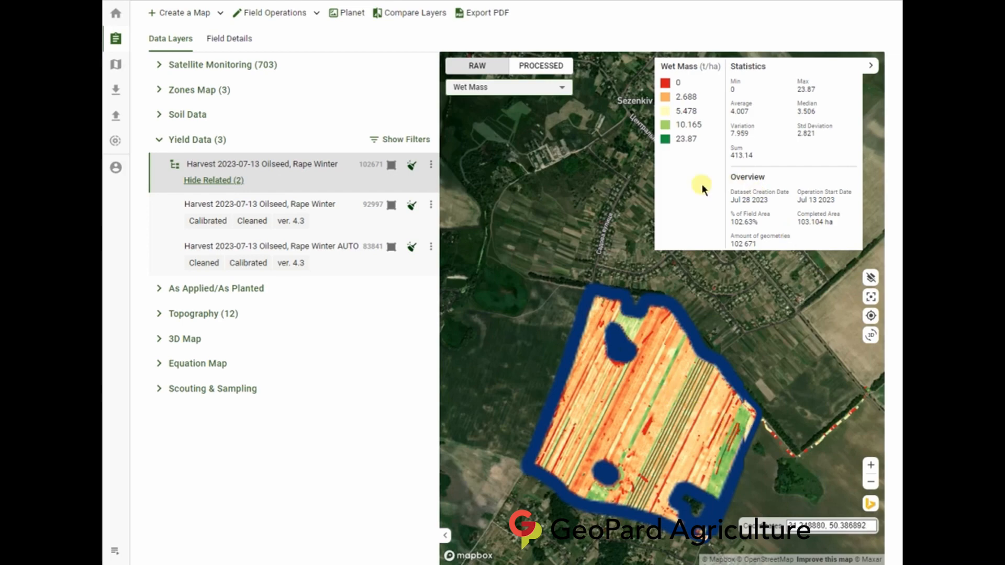
pyautogui.scroll(5, 528, 284)
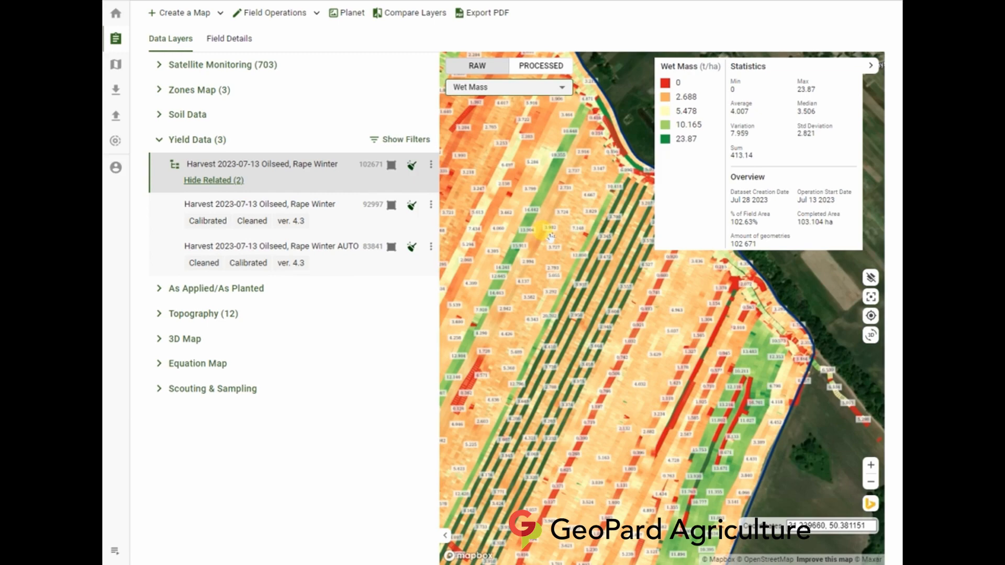
pyautogui.scroll(2, 548, 346)
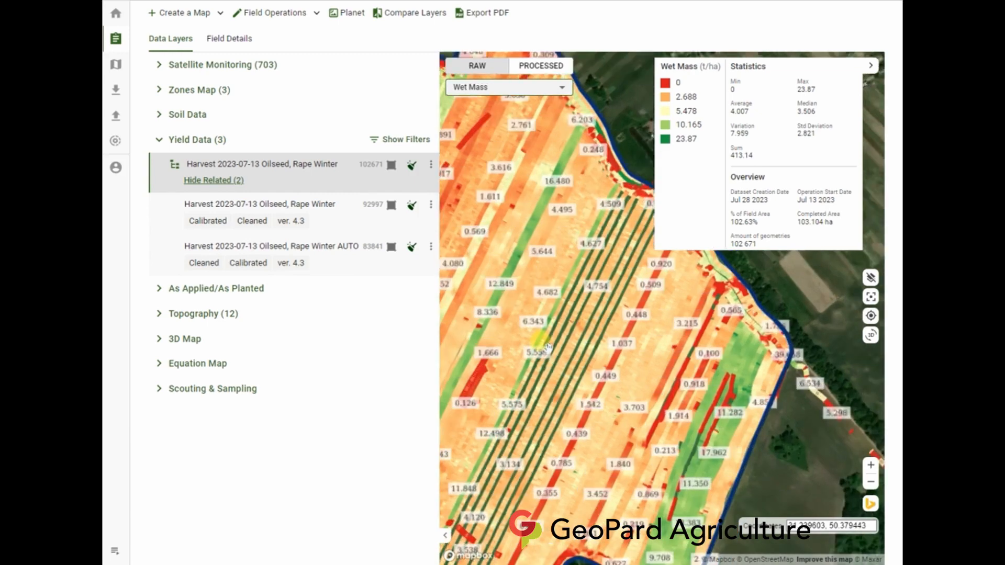
pyautogui.scroll(-3, 546, 345)
pyautogui.moveTo(546, 346); pyautogui.dragTo(640, 360)
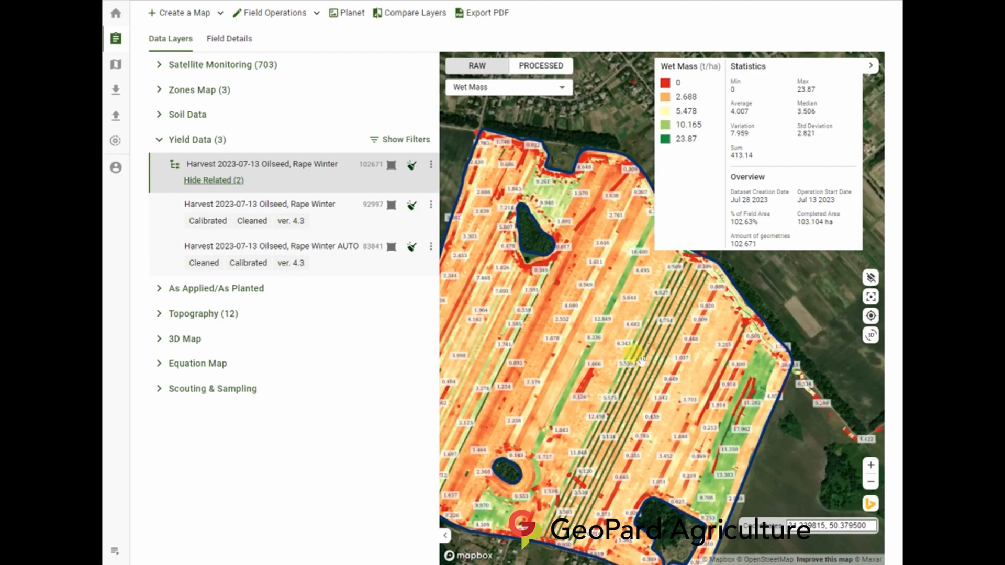
# Set up combined cleaning and calibration for the original Harvest 2023-07-13 Oilseed, Rape Winter dataset with the Calibrate & Clean sequence.
pyautogui.click(412, 166)
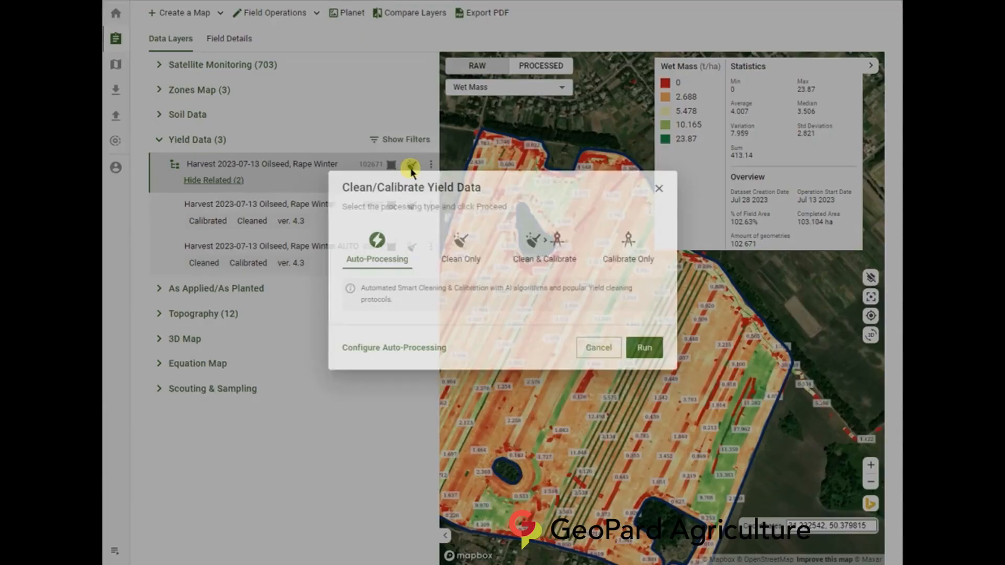
pyautogui.click(534, 240)
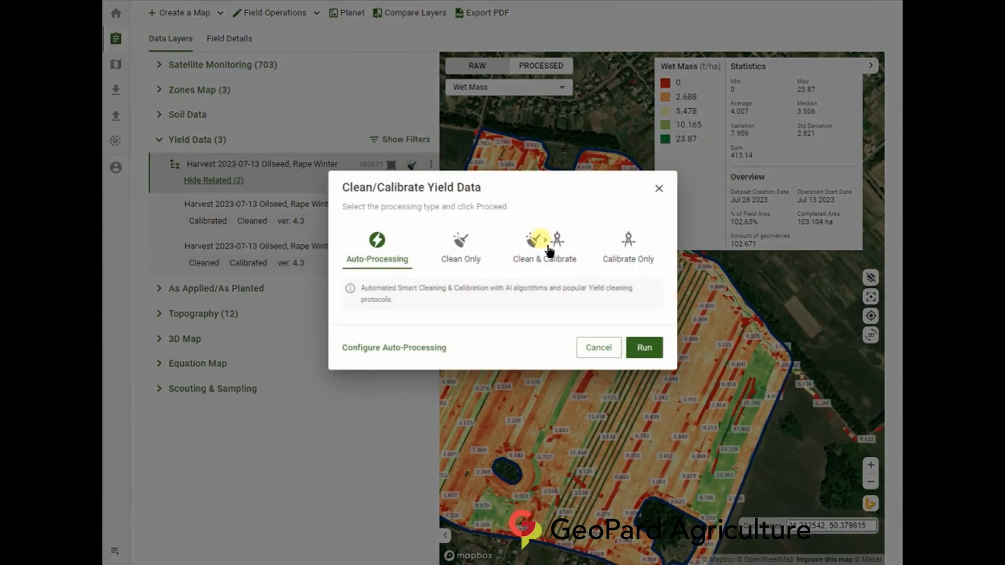
pyautogui.click(649, 351)
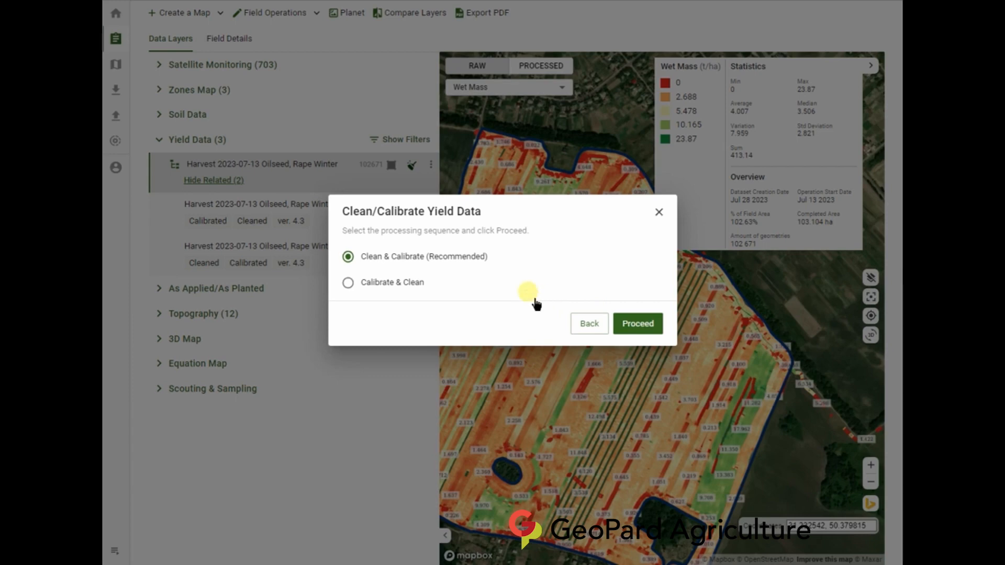
pyautogui.click(391, 285)
pyautogui.click(654, 325)
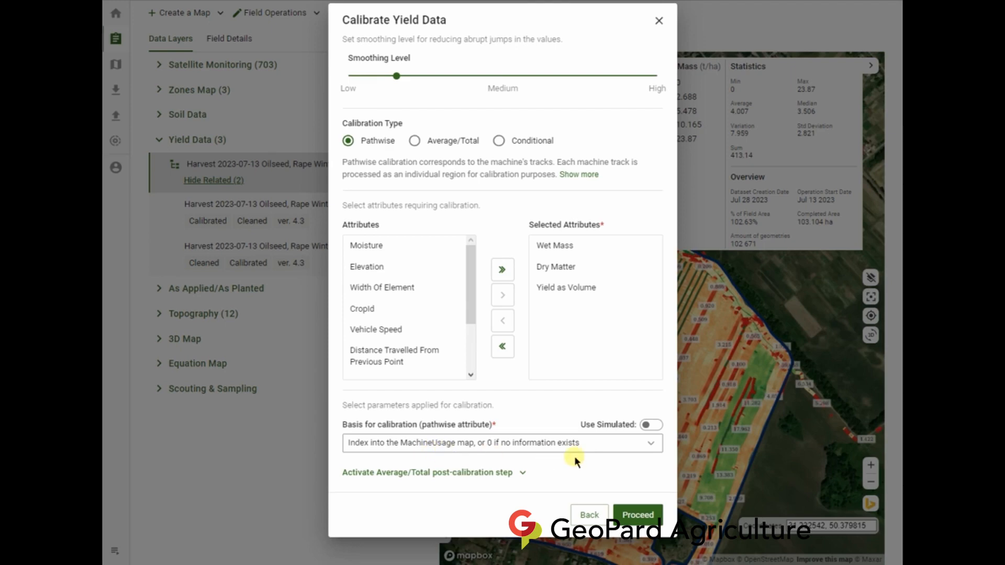
# Try the simulated basis option, choose the MachineUsage map index as the pathwise calibration basis, and proceed to the cleaning settings.
pyautogui.click(659, 430)
pyautogui.click(652, 425)
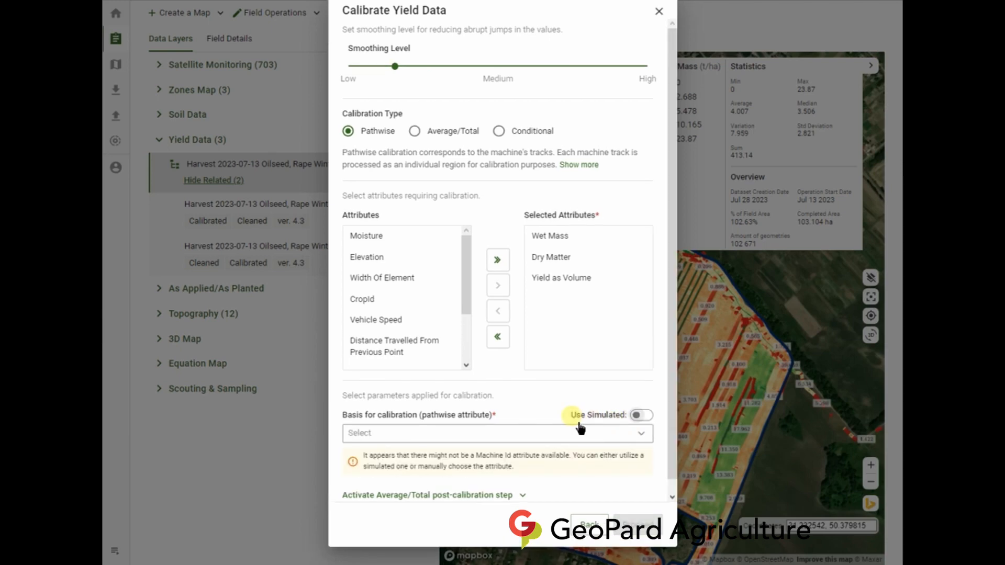
pyautogui.click(652, 435)
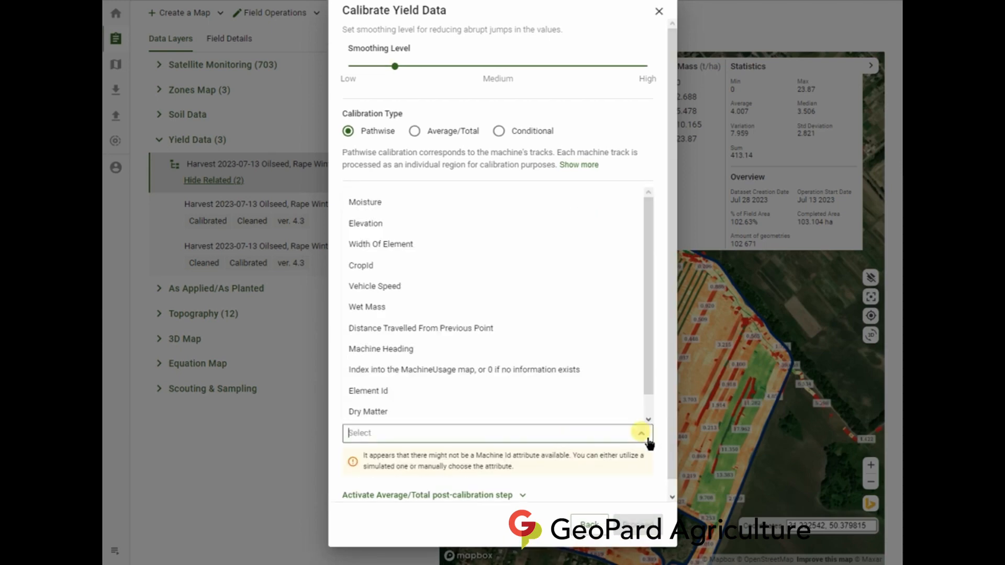
pyautogui.click(443, 375)
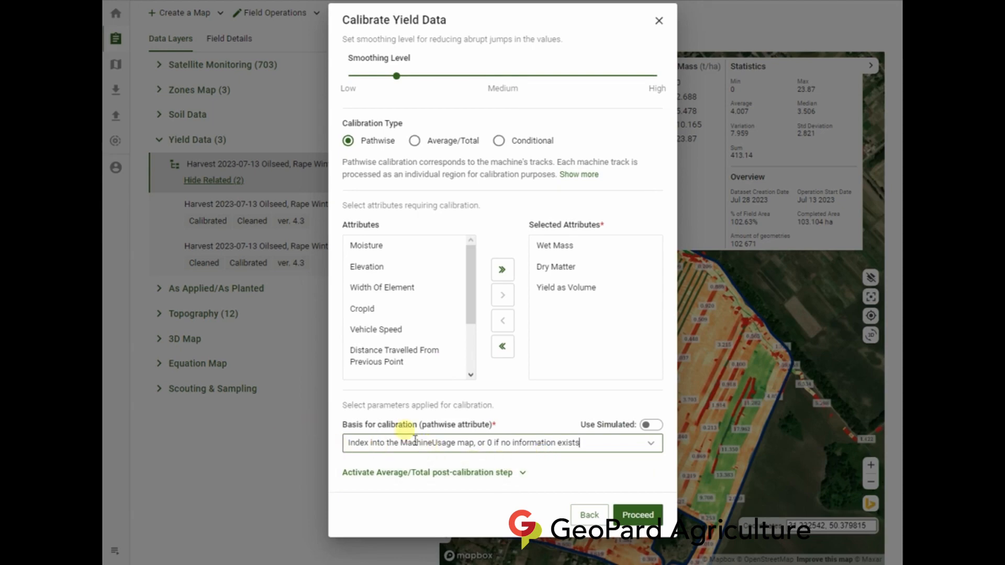
pyautogui.click(640, 511)
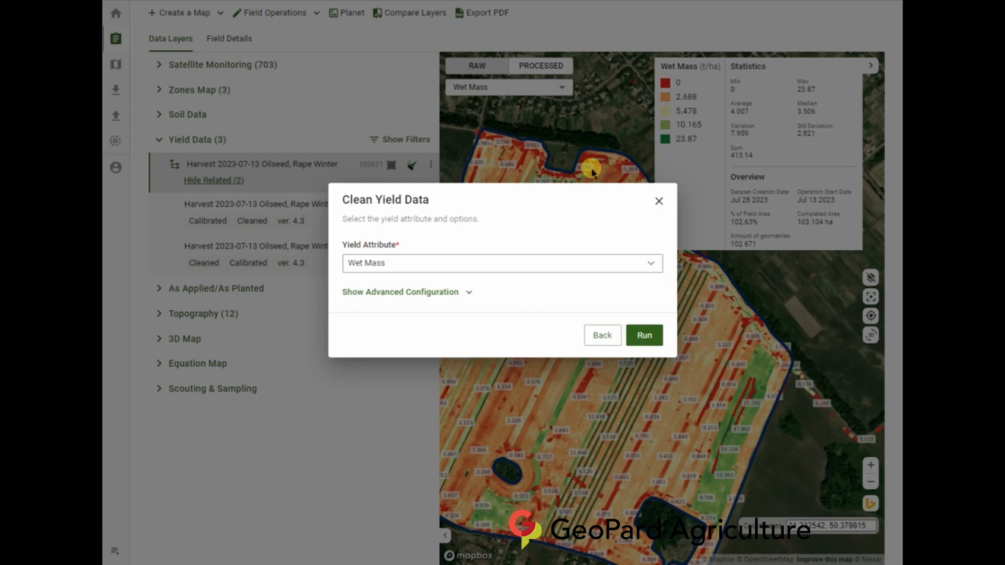
# Close the cleaning setup and show the Oilseed, Rape Winter AUTO dataset followed by the calibrated and cleaned version.
pyautogui.click(659, 202)
pyautogui.click(314, 262)
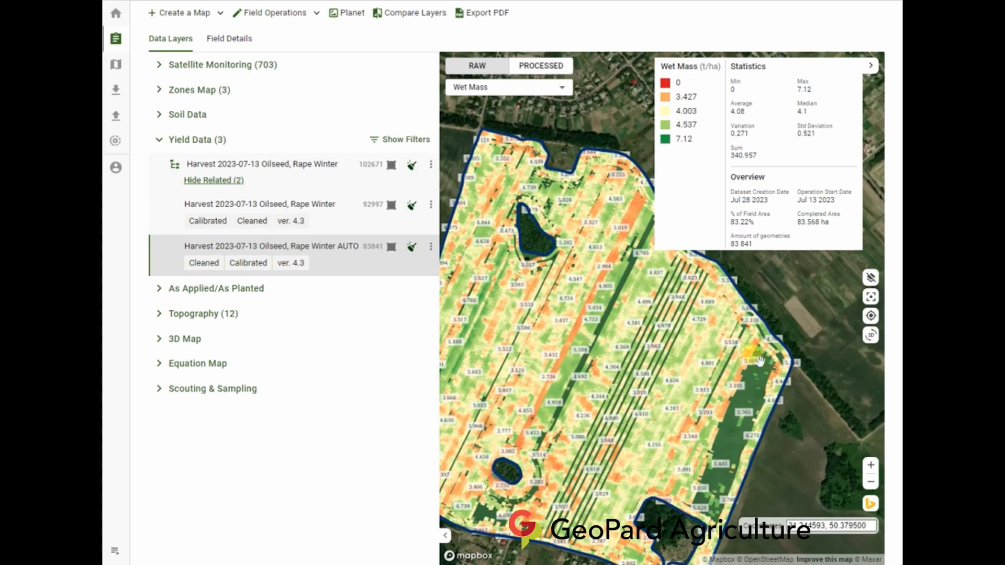
pyautogui.click(330, 220)
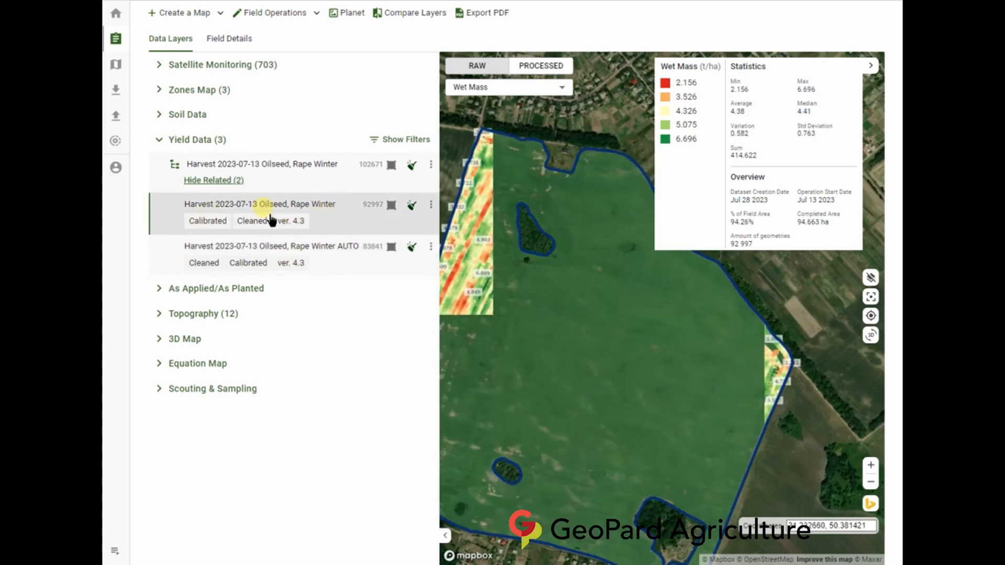